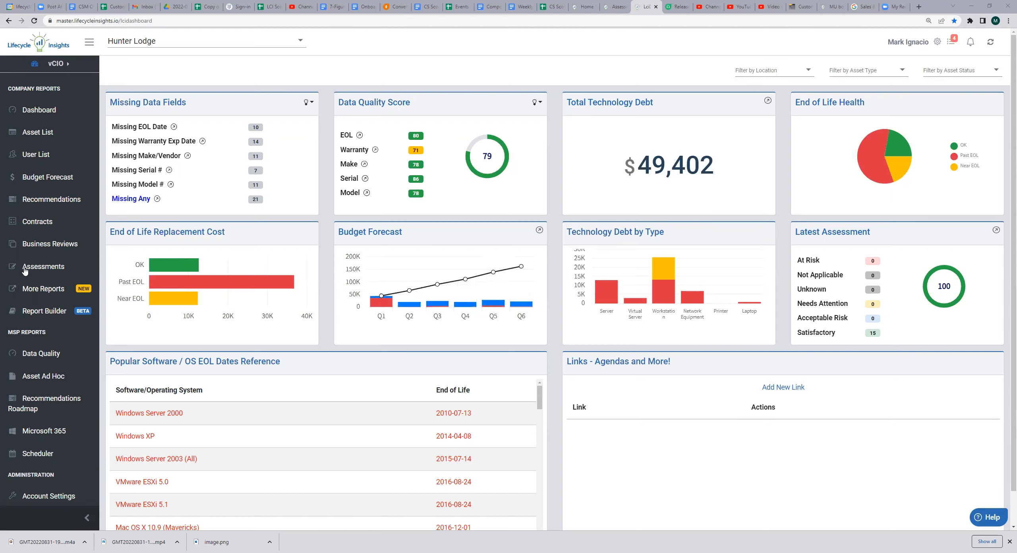
Add a Baseline assessment event for Hunter Lodge based on the Mark Test Assessment template
click(25, 270)
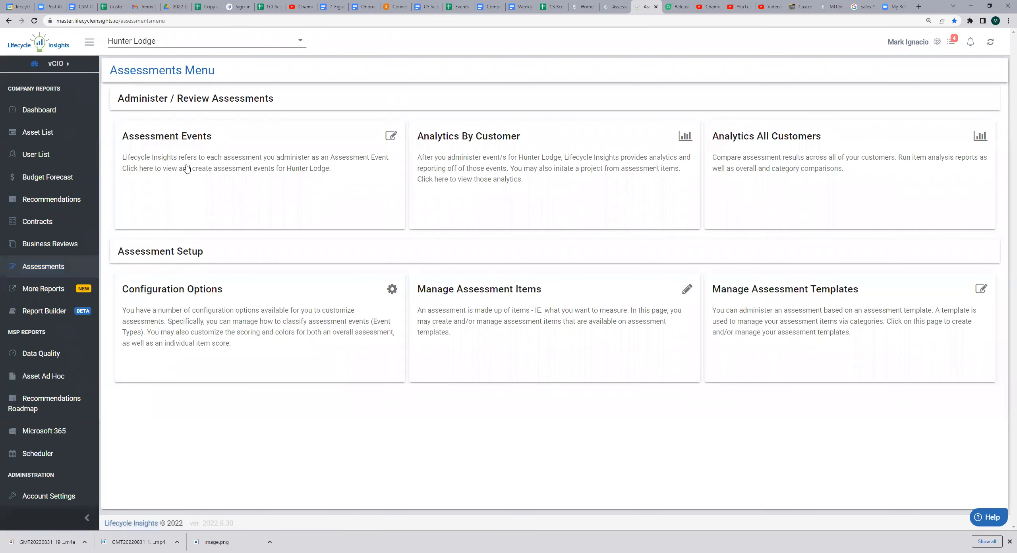
click(214, 171)
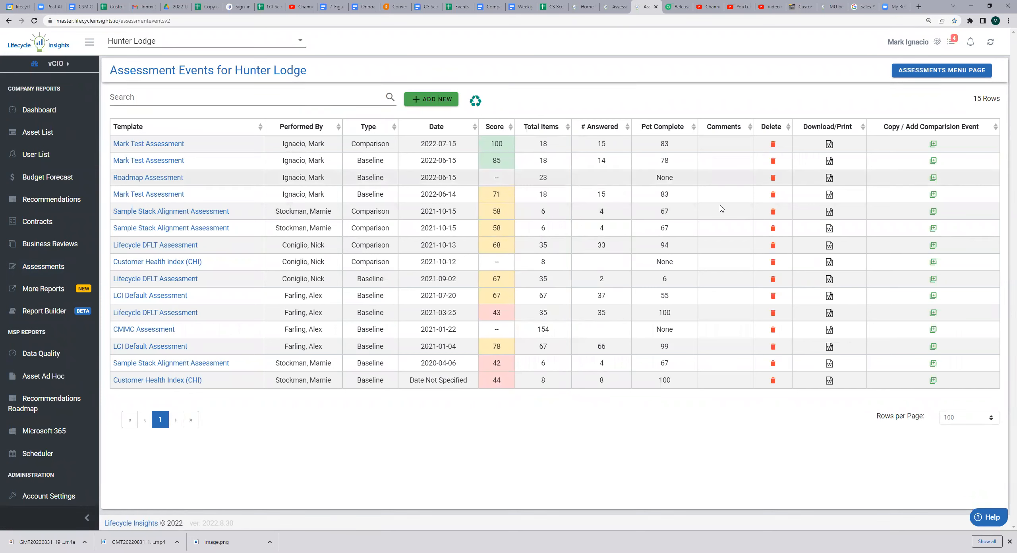
click(448, 102)
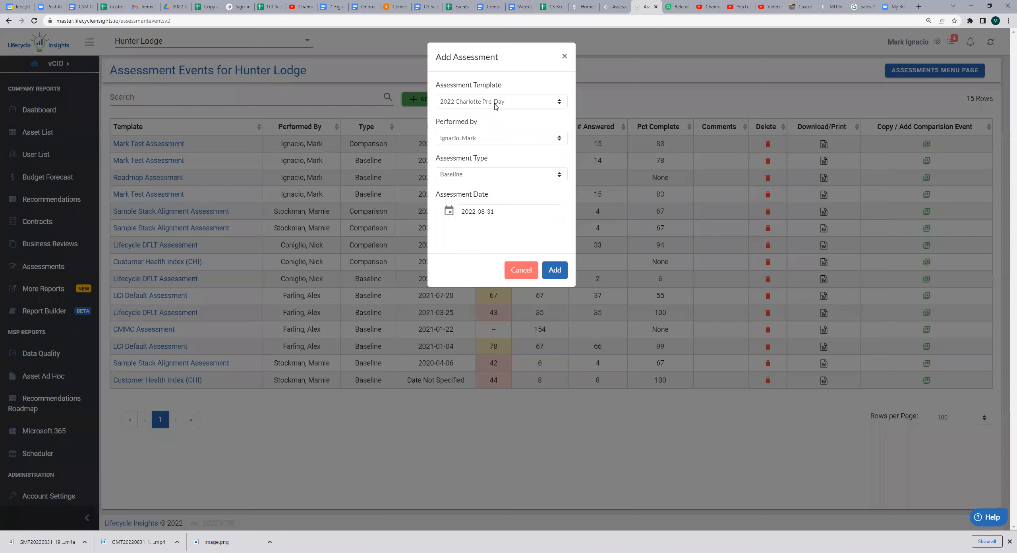
click(495, 102)
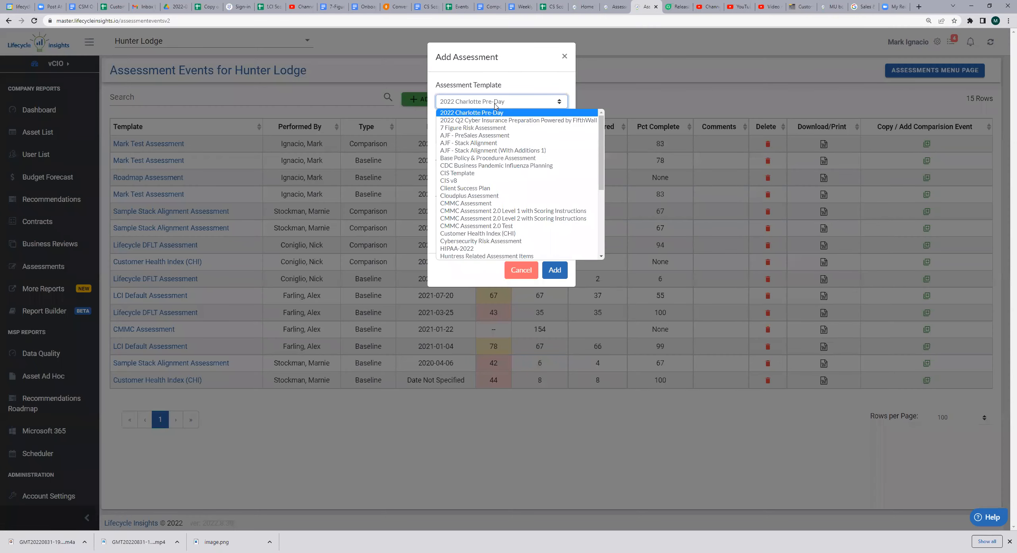
scroll(504, 171, down, 3)
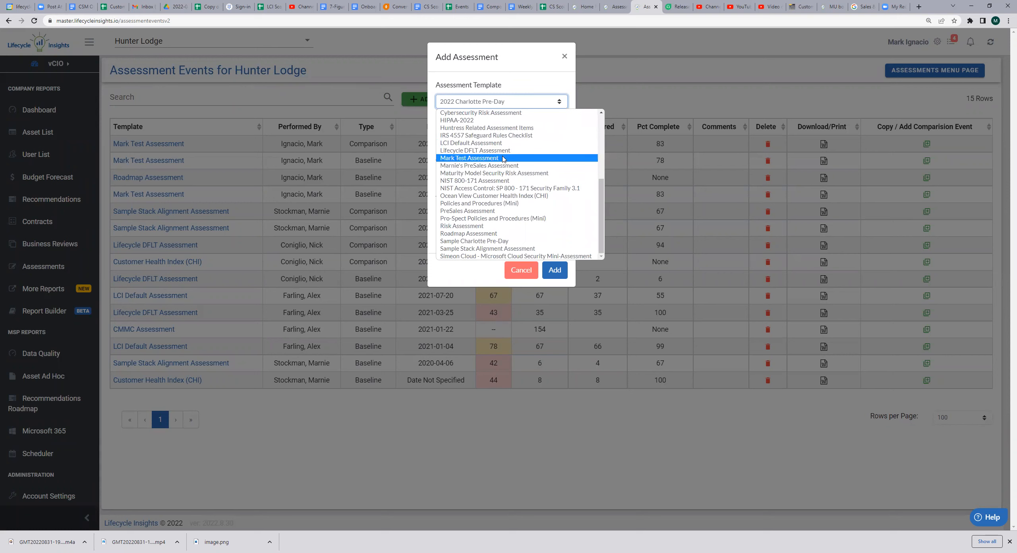
click(504, 158)
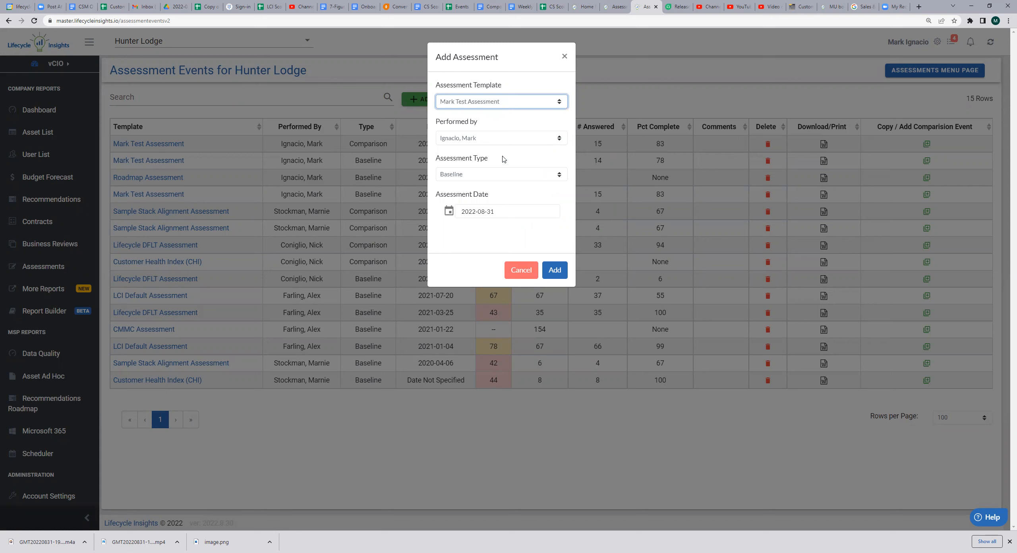
click(521, 177)
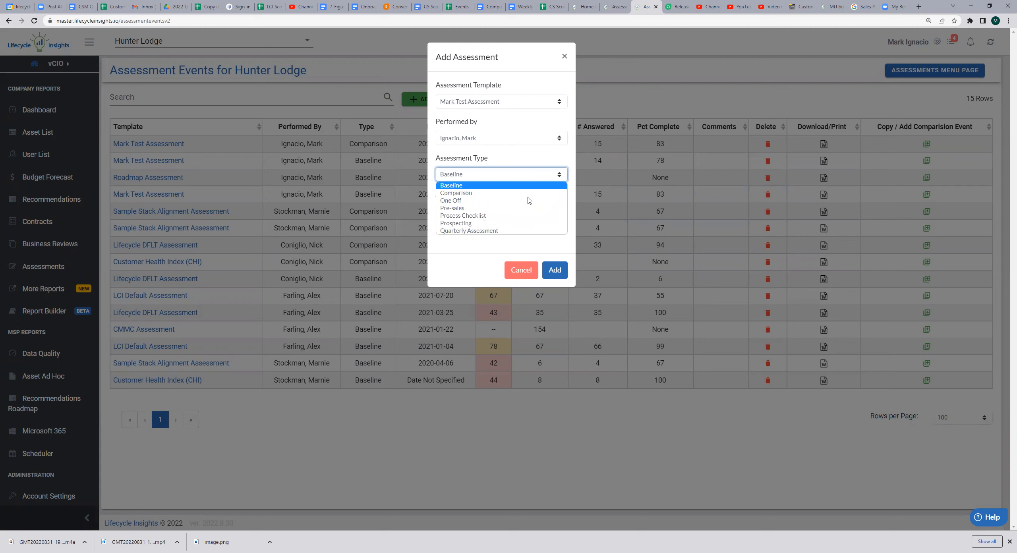
click(588, 203)
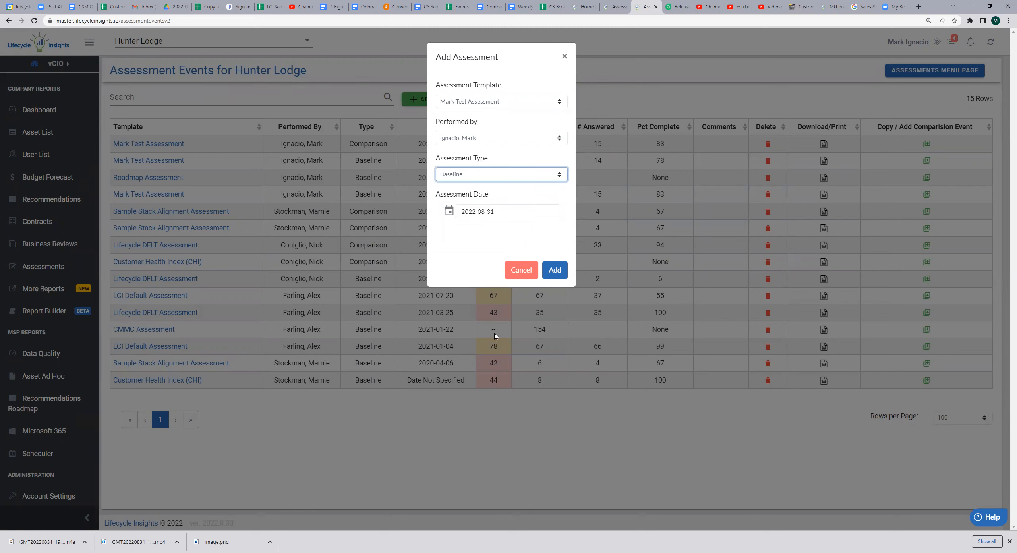
click(554, 271)
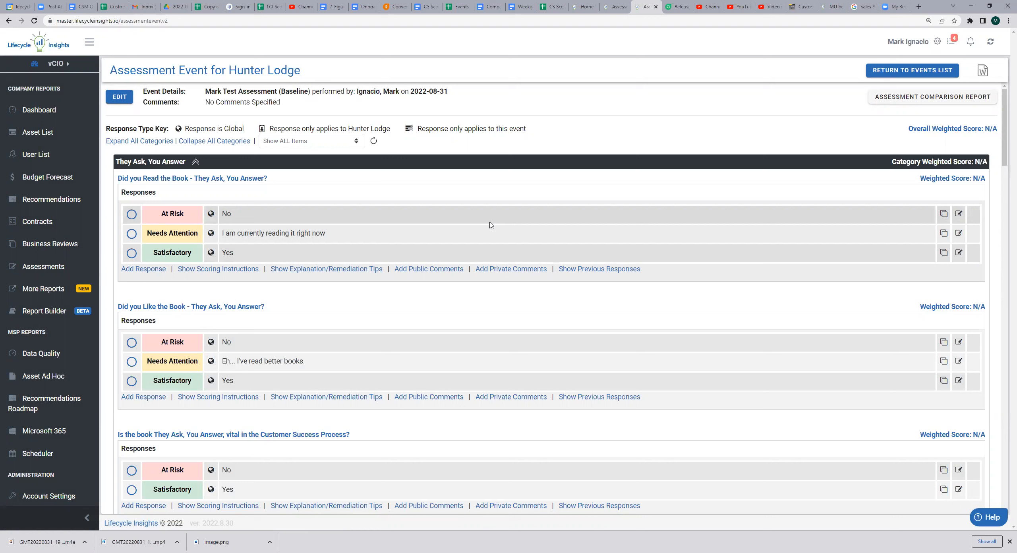
Answer Yes to having read They Ask, You Answer, and expand that question's scoring instructions, remediation tips, and public and private comments
click(132, 253)
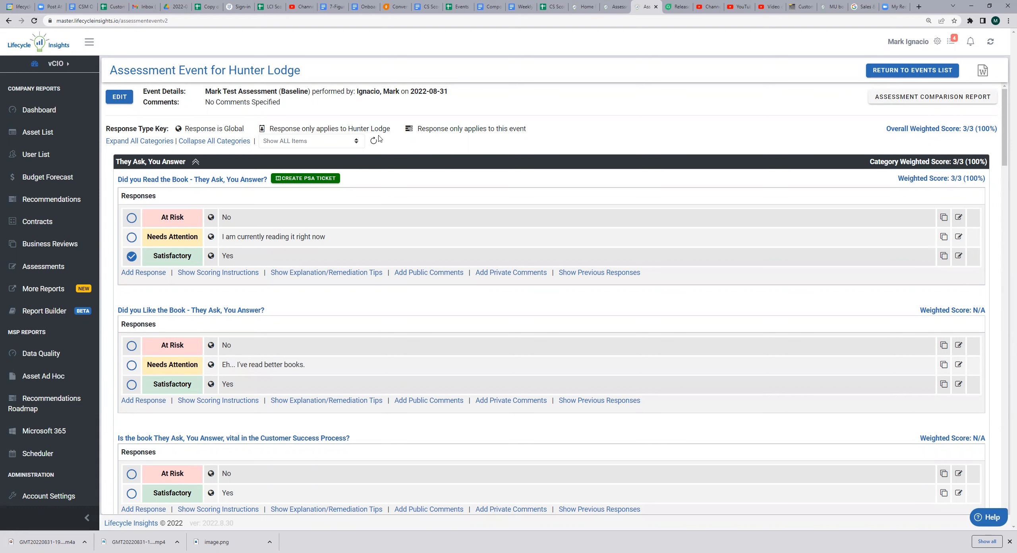
click(221, 274)
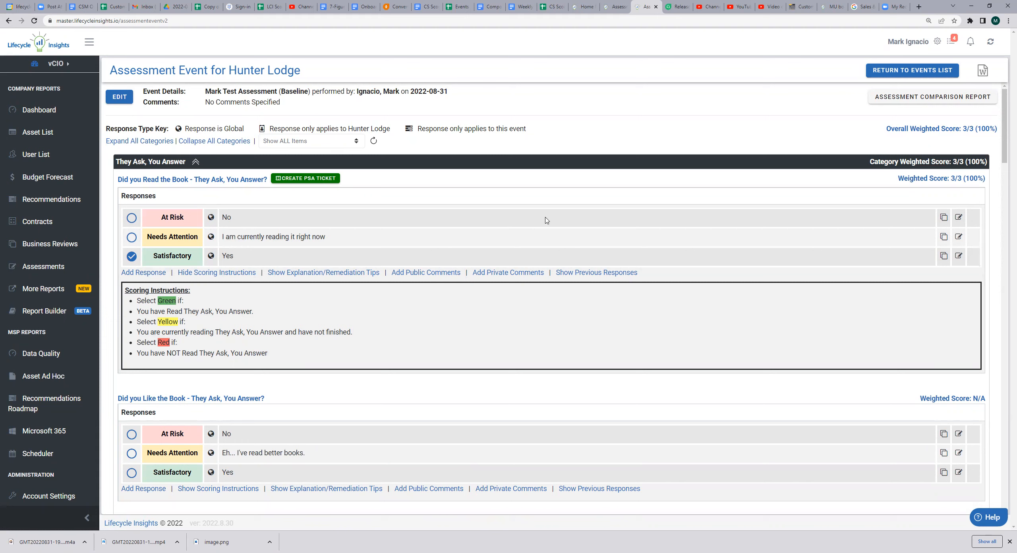
click(323, 274)
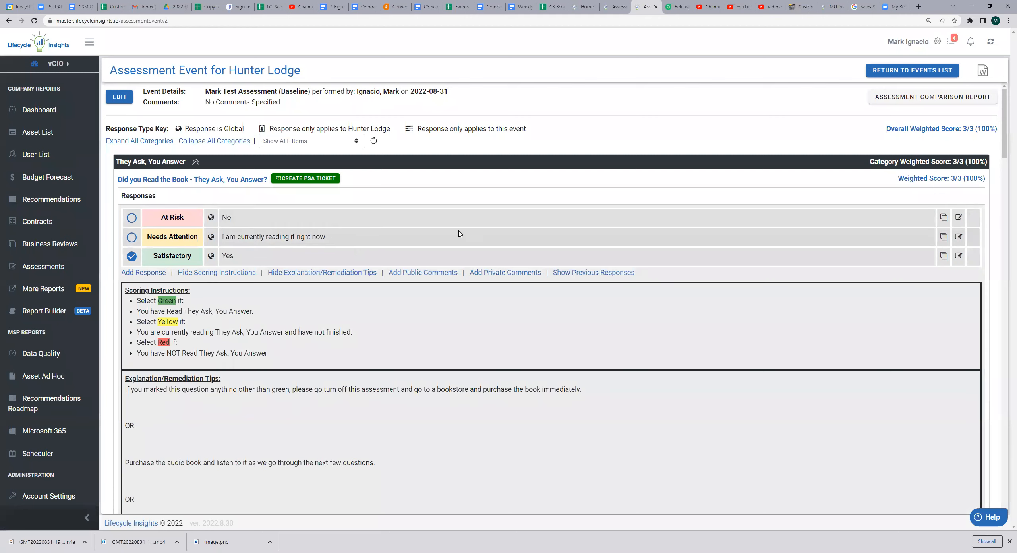
click(414, 273)
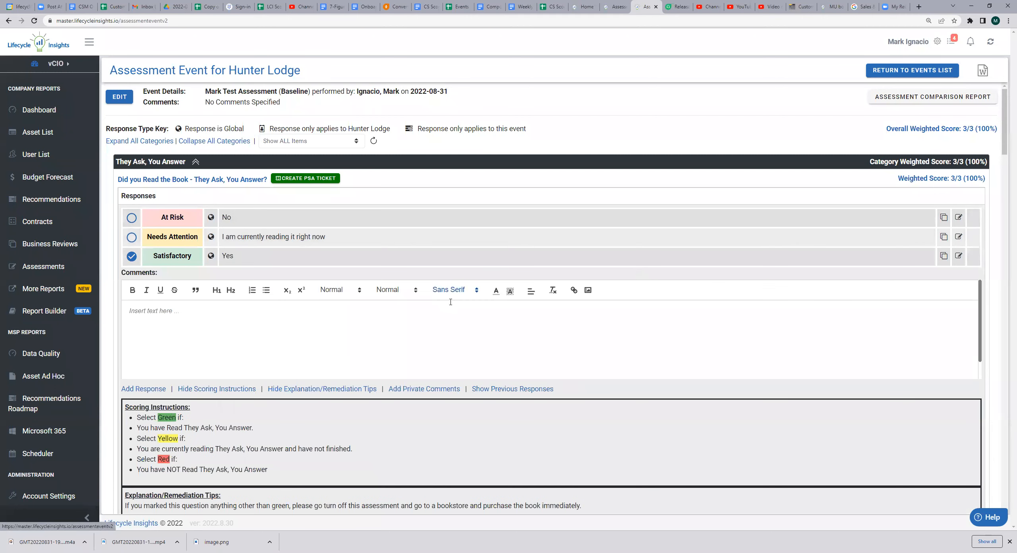
click(424, 389)
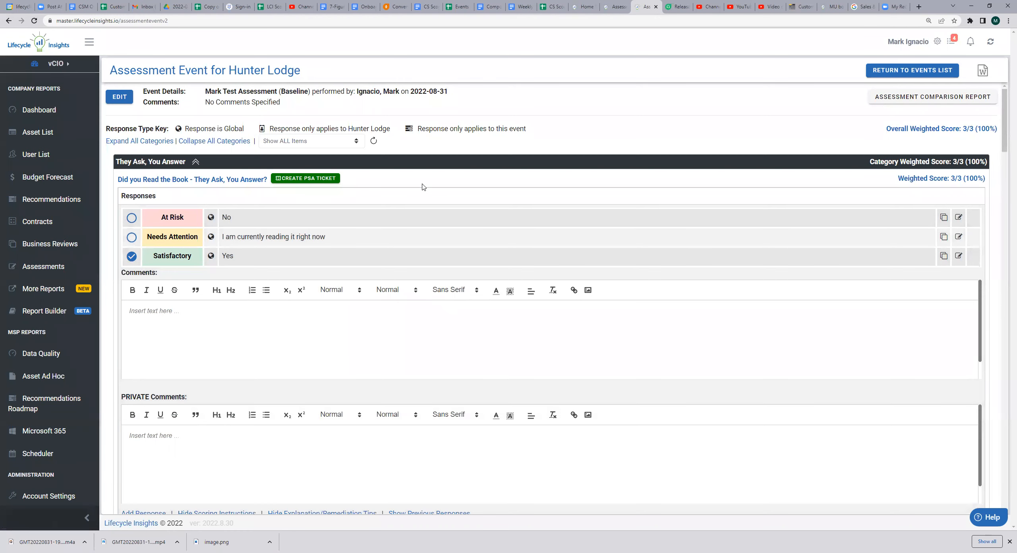
Answer Yes to the two remaining They Ask, You Answer questions, on liking the book and its being vital
scroll(423, 186, down, 3)
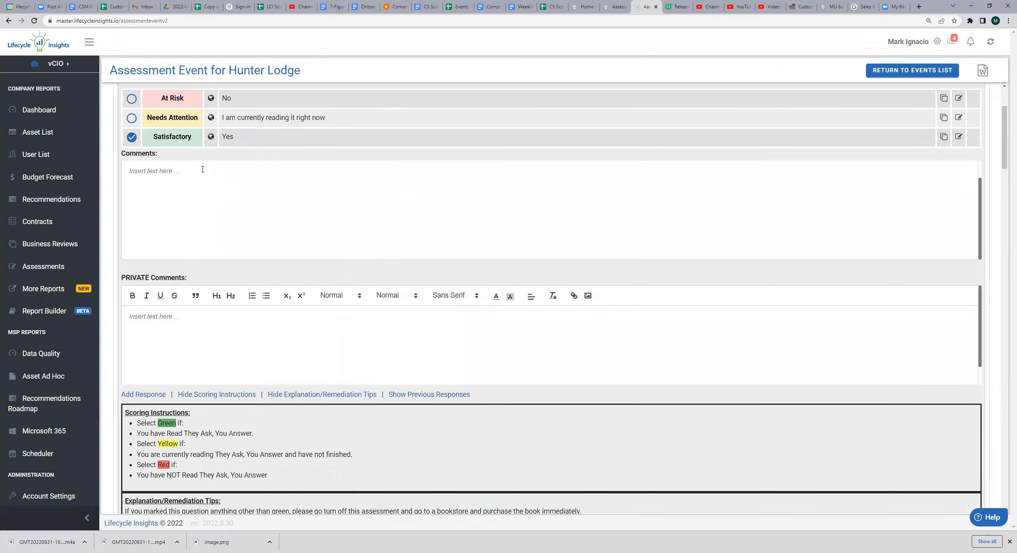
scroll(116, 179, down, 8)
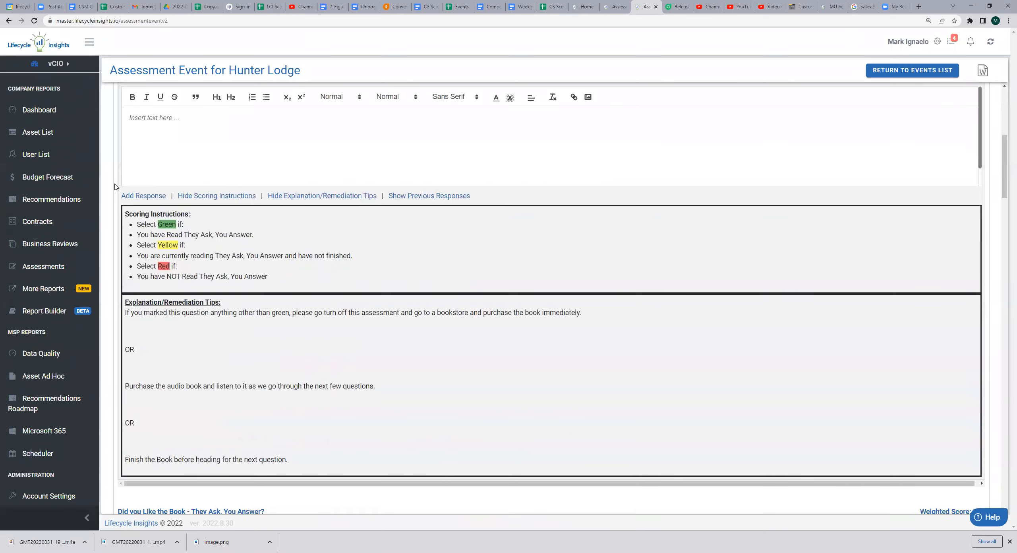
scroll(116, 187, down, 6)
click(132, 232)
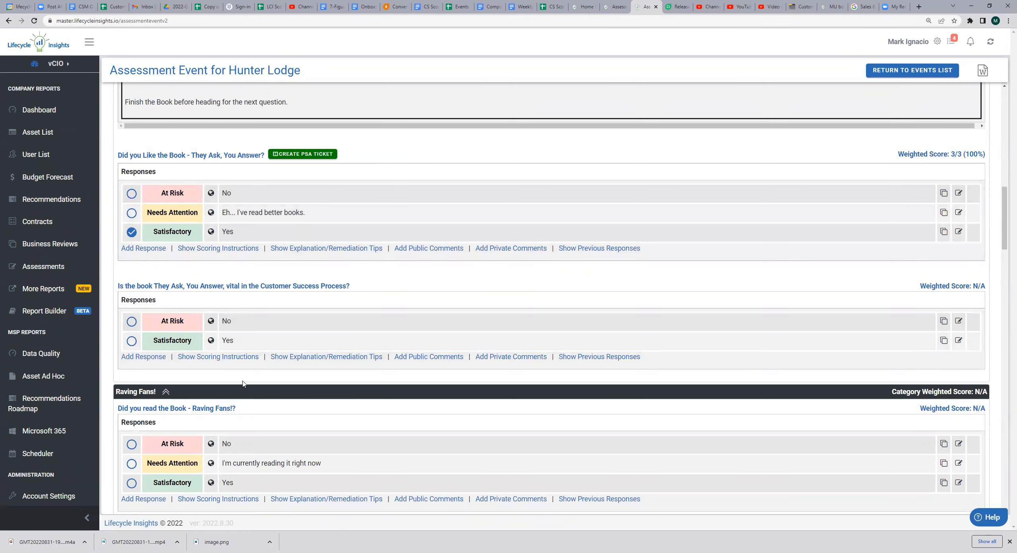
click(149, 349)
Answer Yes (Satisfactory) to all three questions in the Raving Fans! category
scroll(149, 353, down, 4)
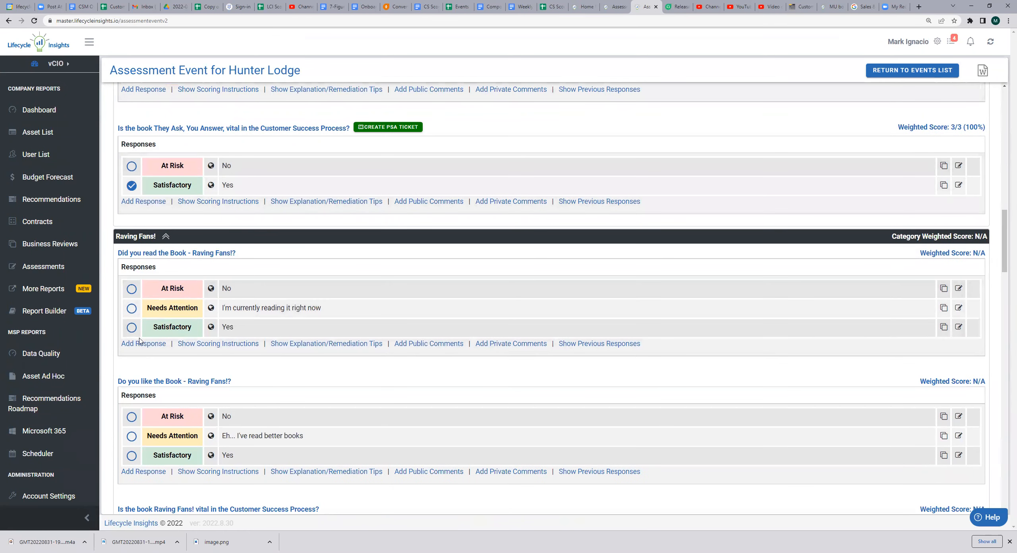
click(131, 328)
scroll(135, 330, down, 4)
click(131, 303)
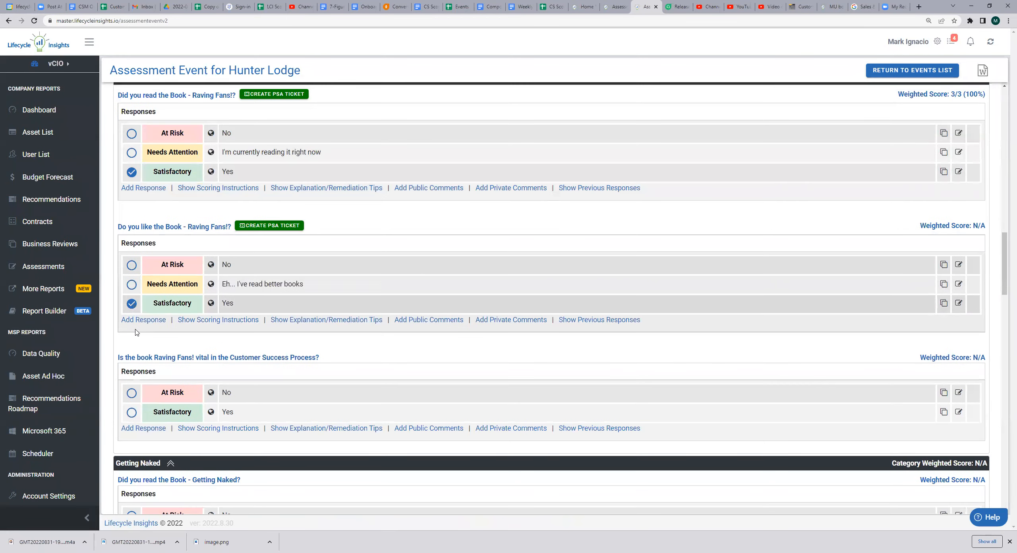
scroll(136, 332, down, 3)
click(131, 296)
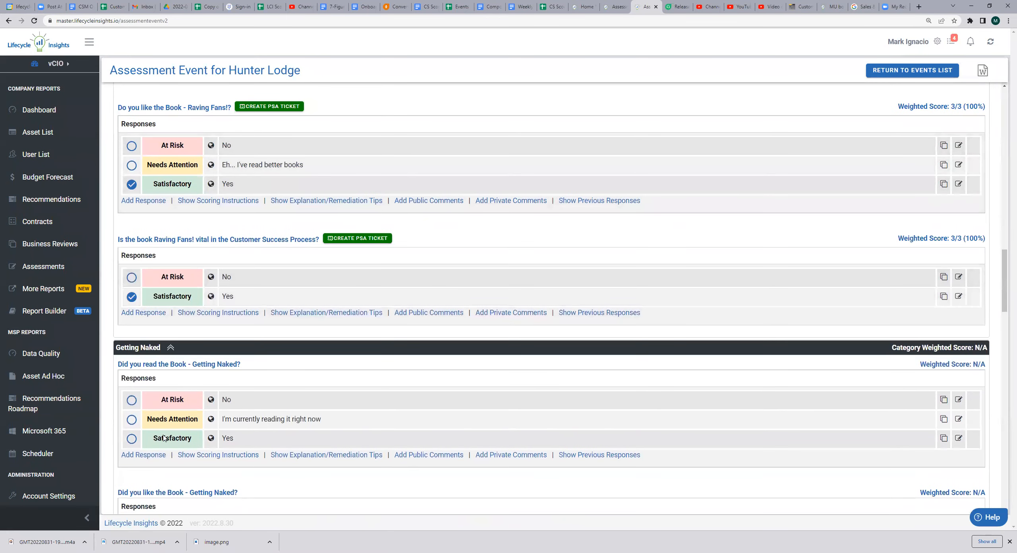
Answer Yes (Satisfactory) to all three questions in the Getting Naked category
click(133, 439)
scroll(135, 437, down, 4)
click(132, 412)
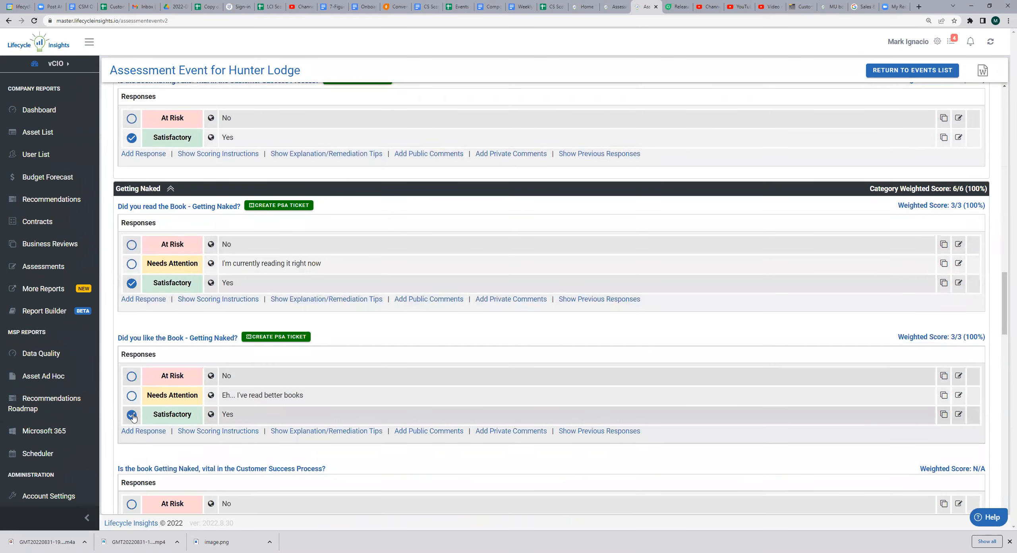
scroll(133, 376, down, 4)
click(132, 364)
Answer Yes (Satisfactory) to all three questions in the Farm Don't Hunt category
scroll(132, 375, down, 4)
click(132, 362)
scroll(133, 378, down, 3)
click(132, 364)
scroll(131, 368, down, 3)
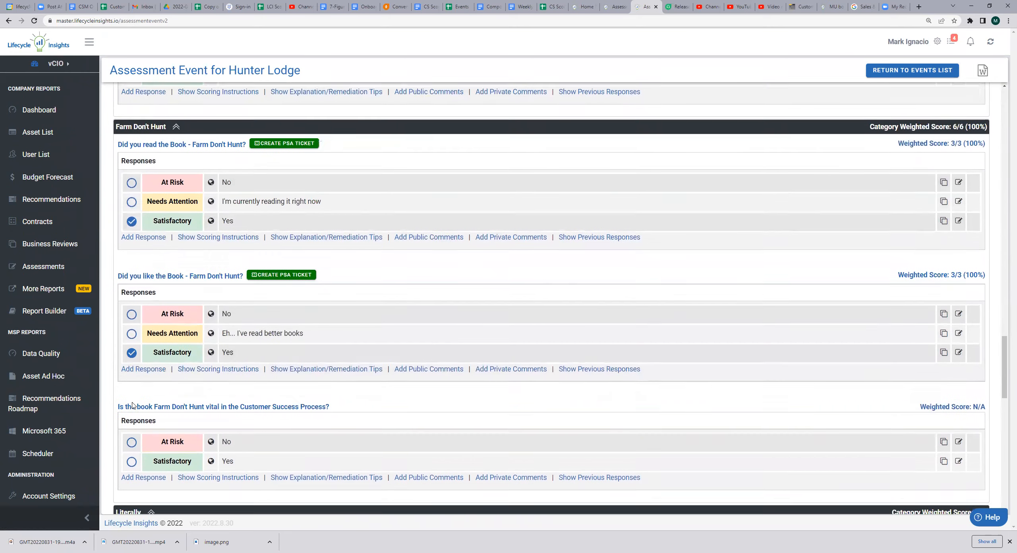
click(131, 360)
Answer Yes (Satisfactory) to all three questions in the Literally category
scroll(128, 375, down, 4)
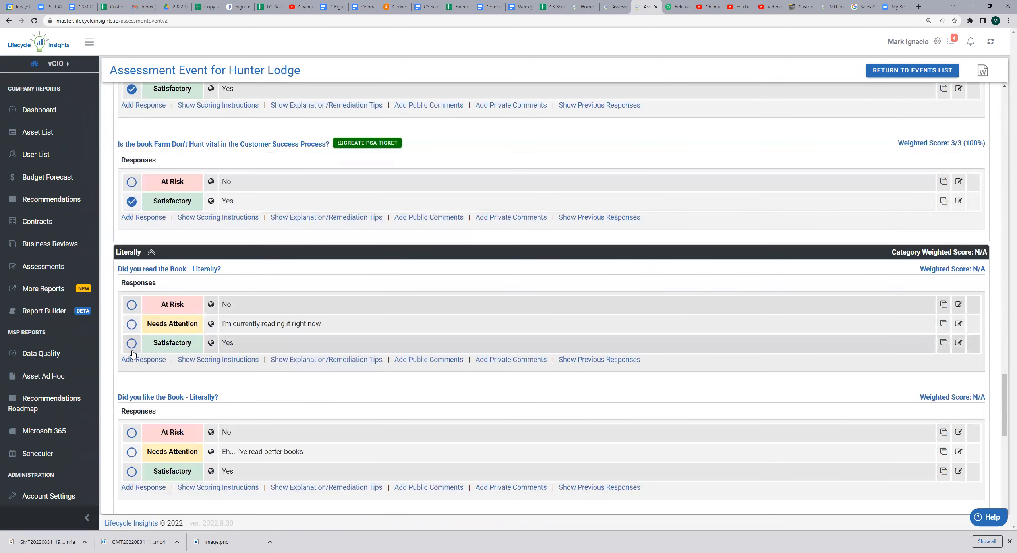
click(131, 342)
scroll(132, 342, down, 5)
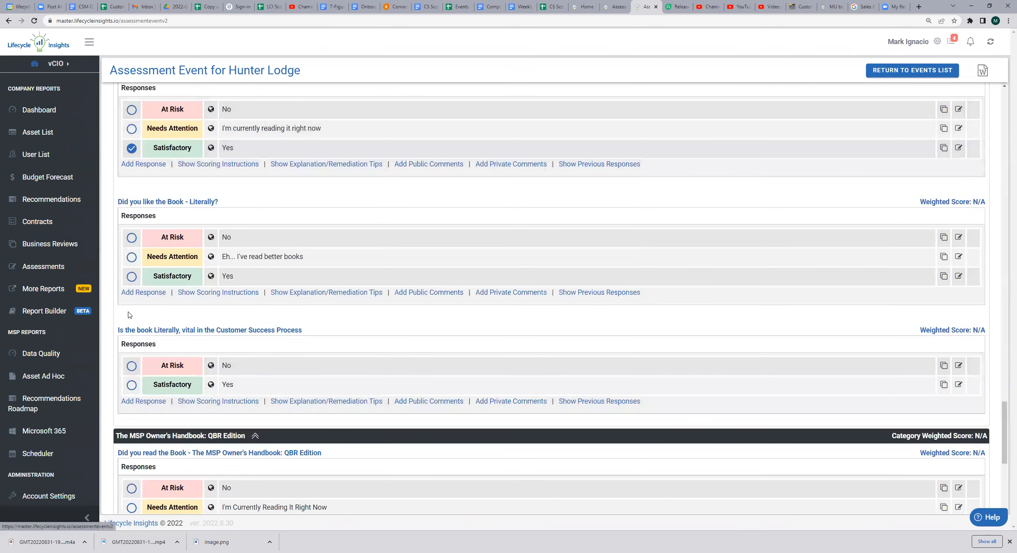
click(132, 276)
scroll(131, 275, down, 3)
click(132, 270)
Answer Yes (Satisfactory) to all three questions in The MSP Owner's Handbook: QBR Edition category
scroll(132, 271, down, 2)
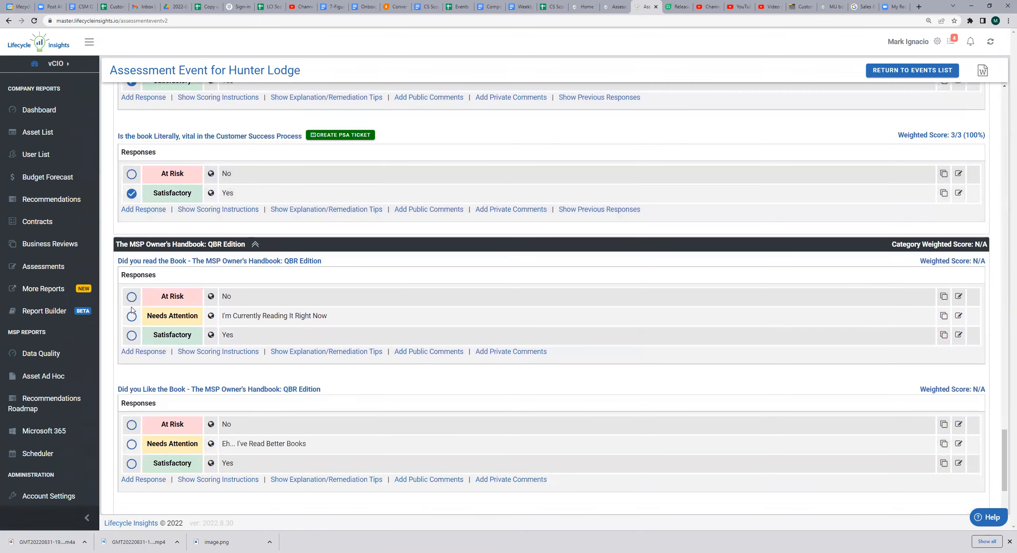
click(132, 339)
scroll(131, 340, down, 3)
click(132, 352)
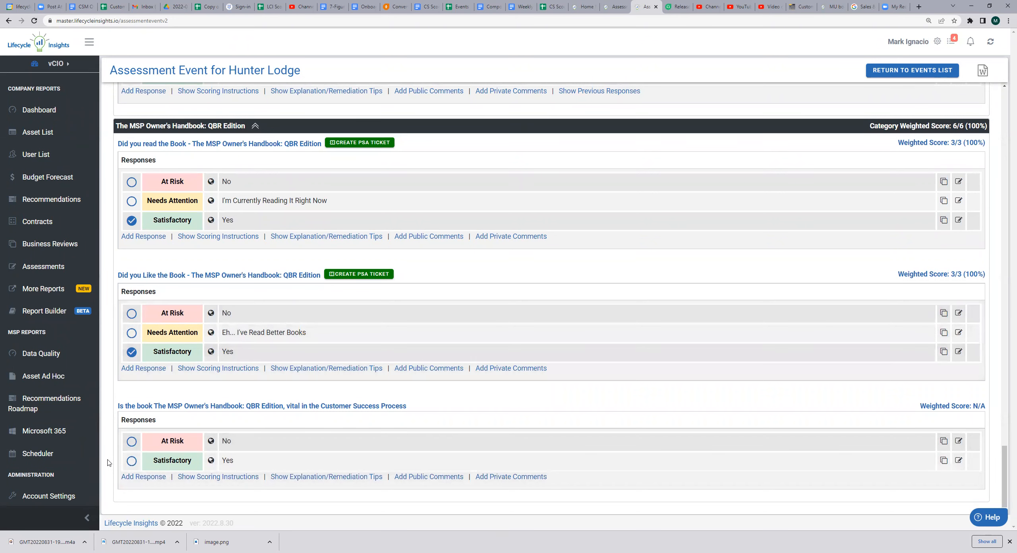
click(131, 461)
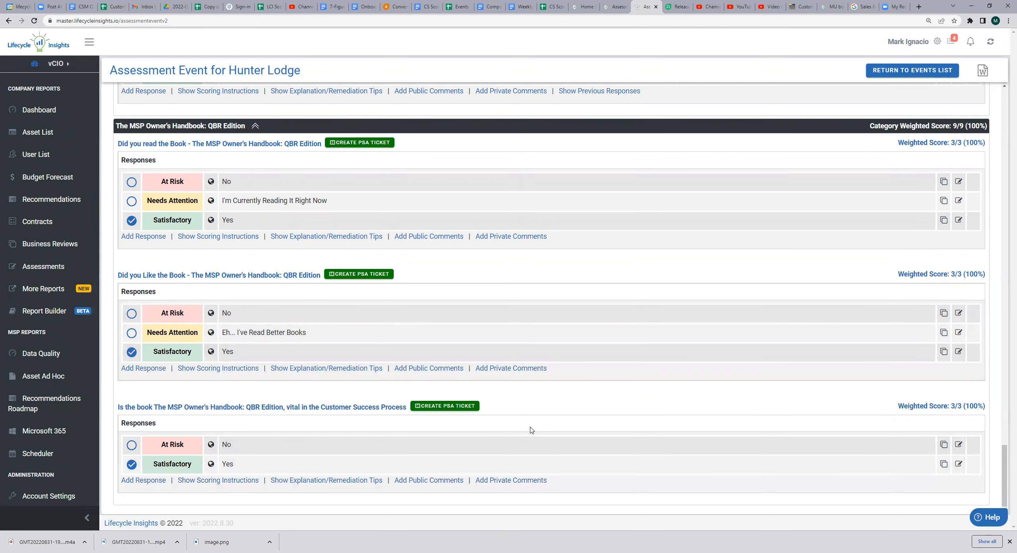
Review the previous responses to the question about having read They Ask, You Answer, and close them
scroll(532, 430, up, 10)
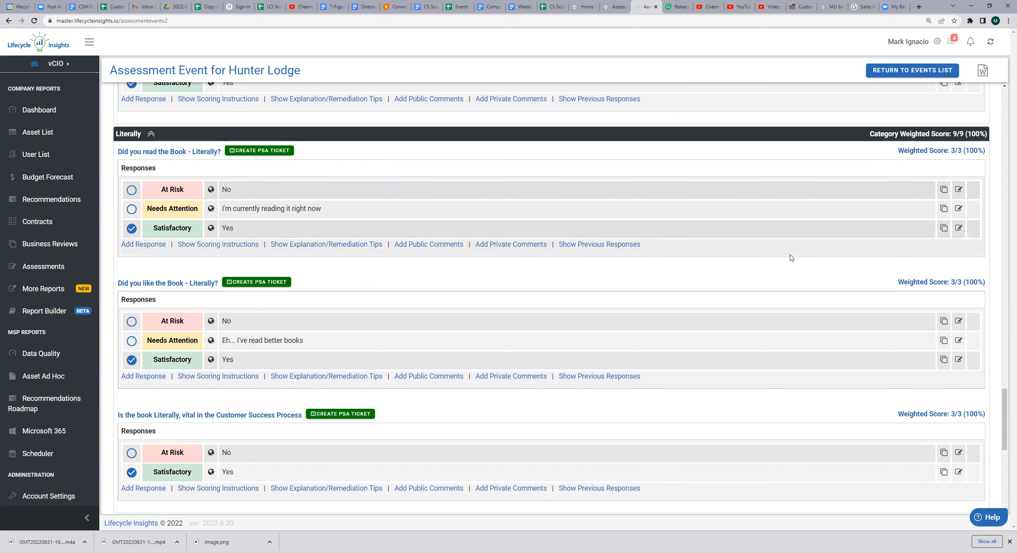
scroll(791, 257, up, 15)
scroll(791, 258, up, 10)
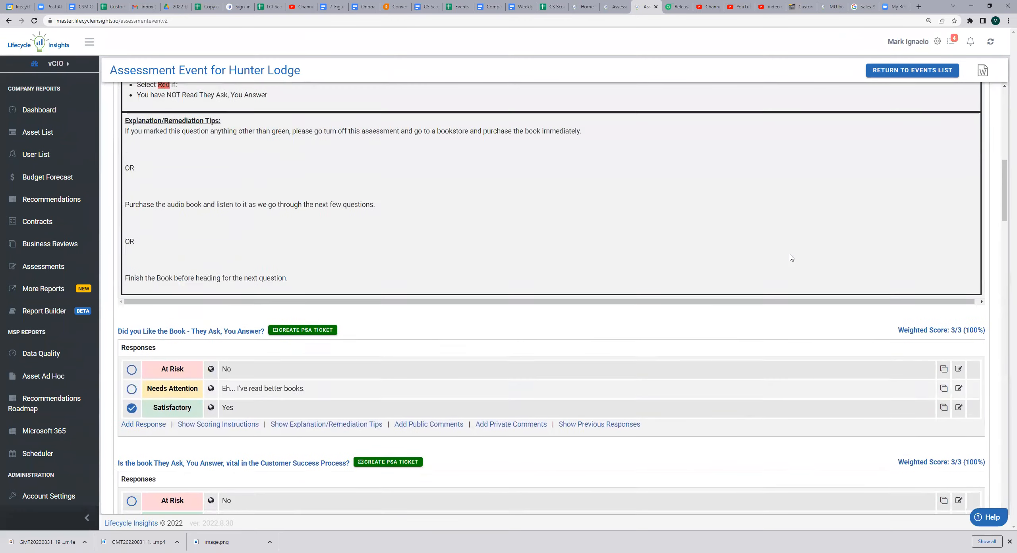
scroll(791, 258, up, 6)
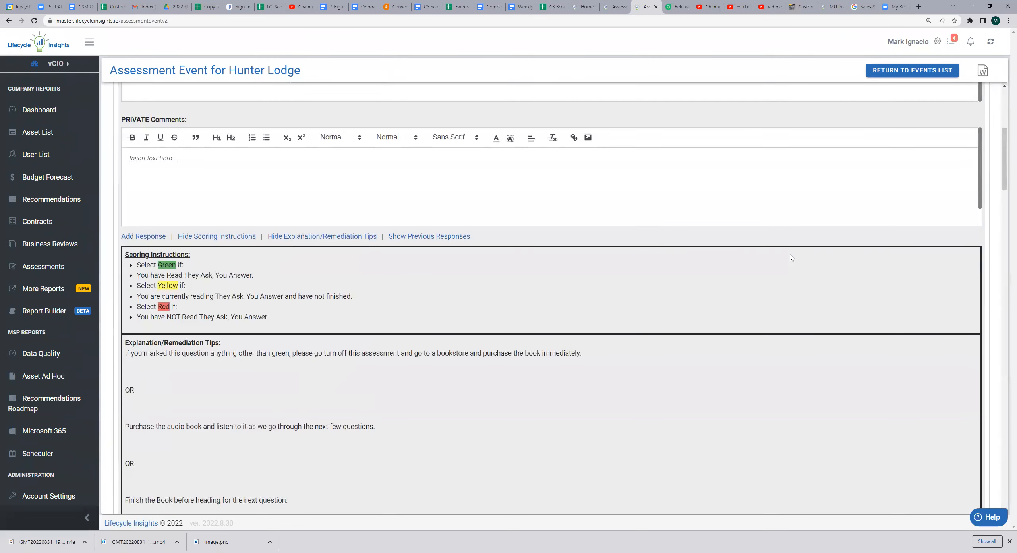
scroll(791, 257, down, 4)
scroll(791, 258, up, 4)
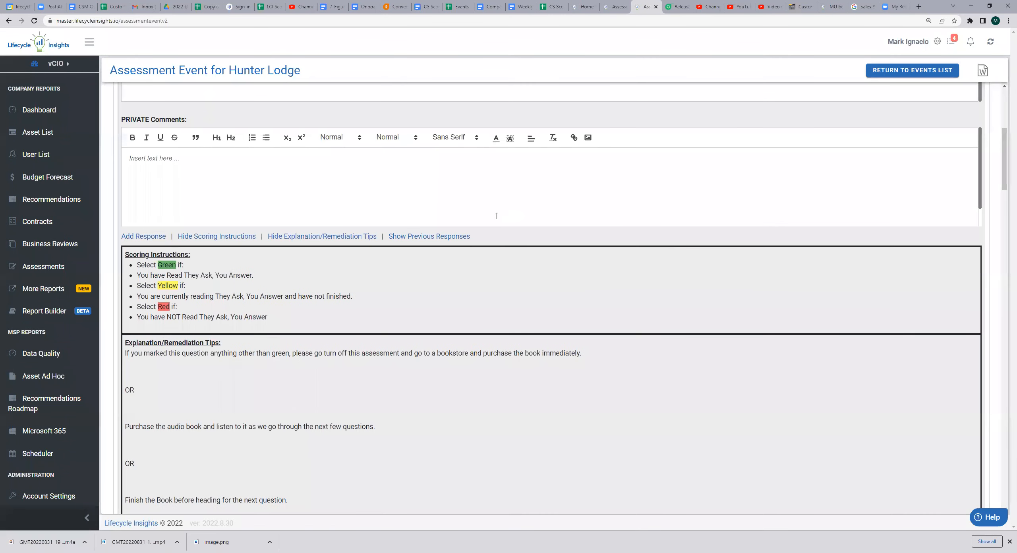
click(457, 238)
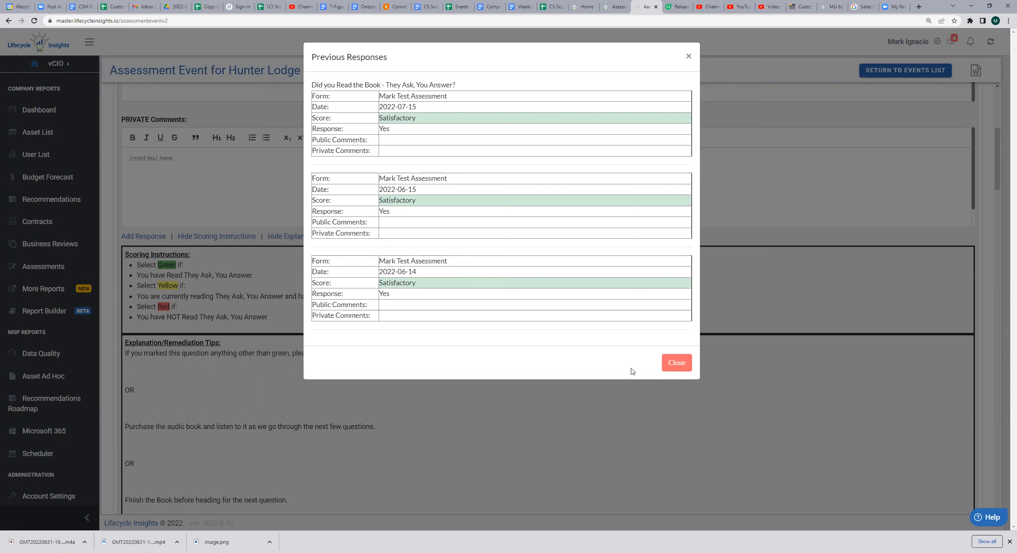
click(677, 363)
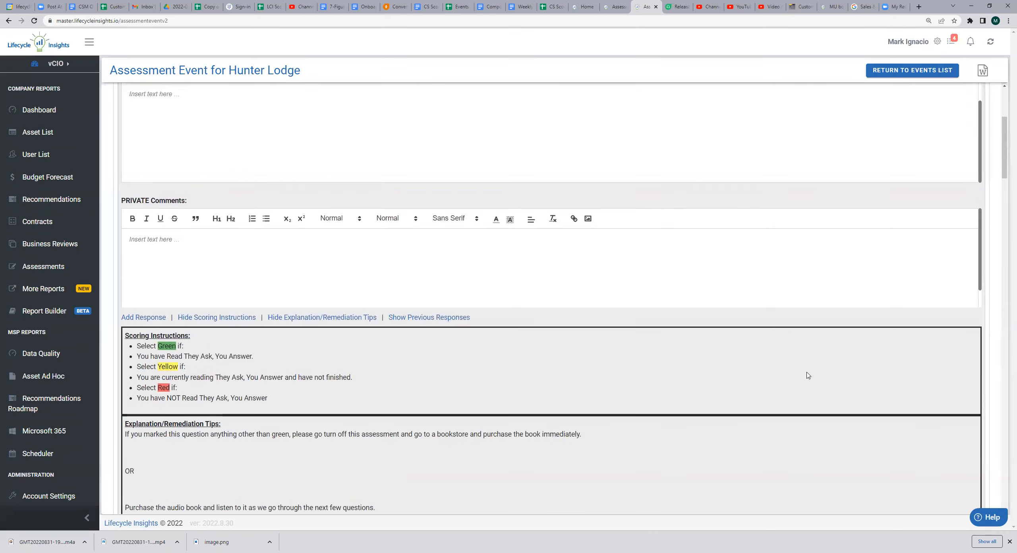
Leave the completed assessment event for the events list and go back to the Assessments Menu page
scroll(807, 375, up, 5)
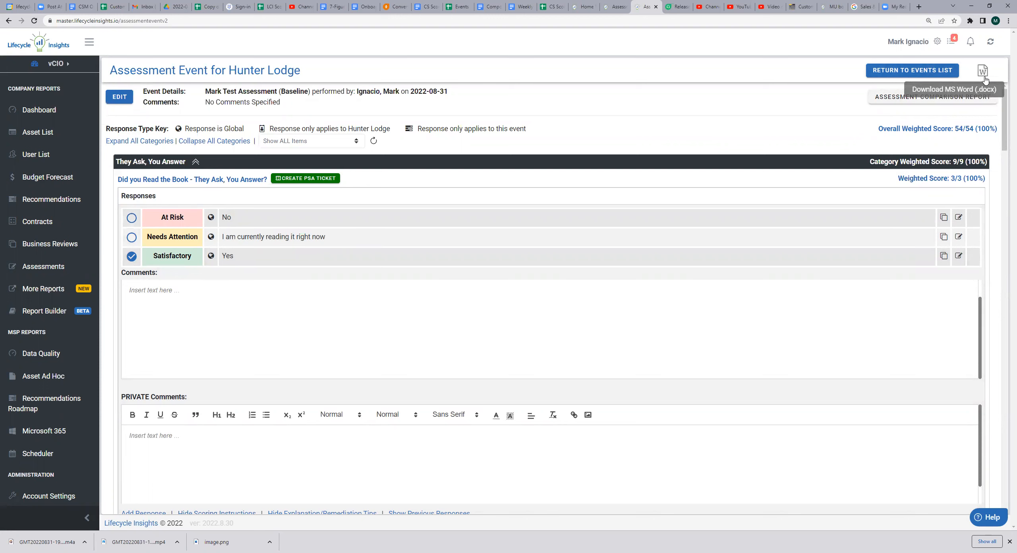
click(903, 77)
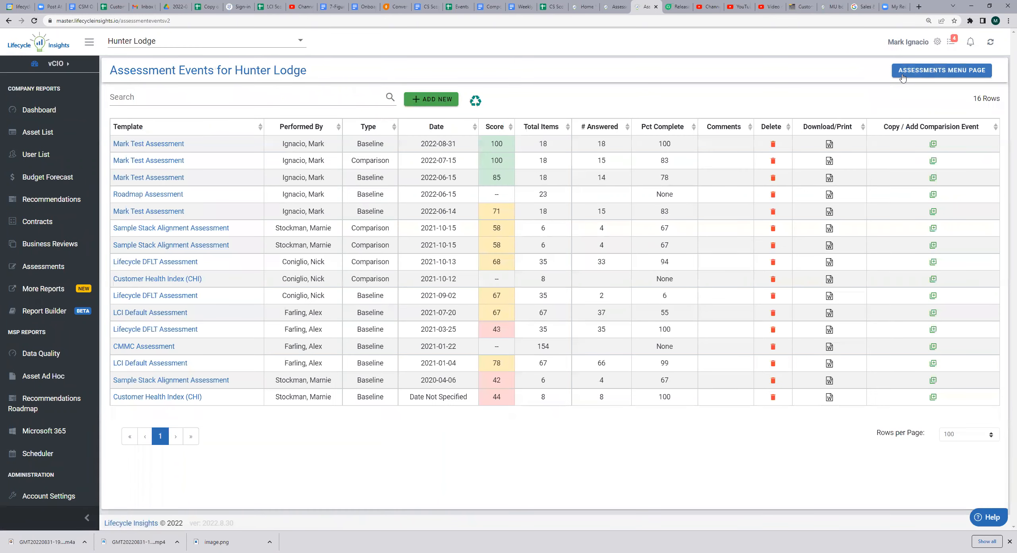
click(903, 75)
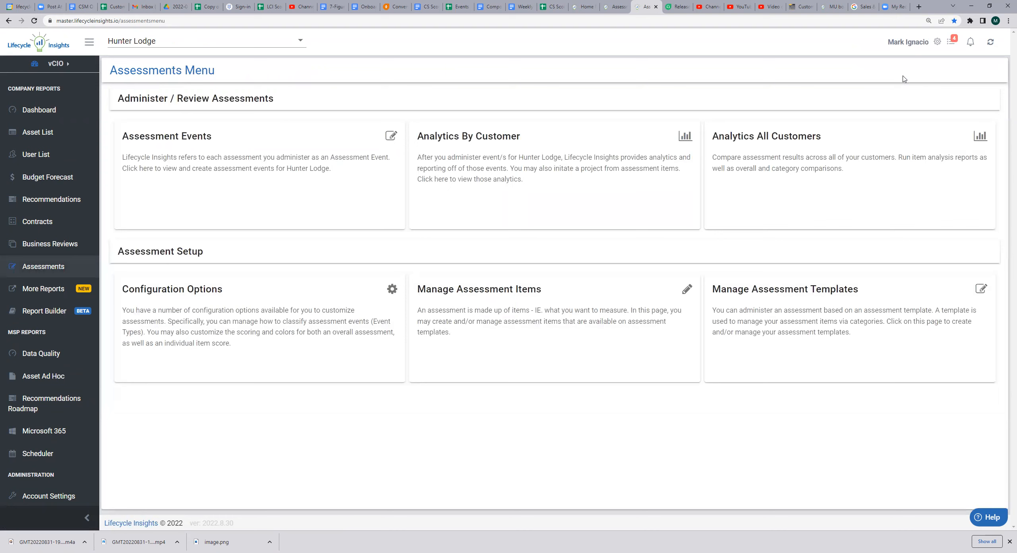
Review the assessment configuration's event types, event cut scores and item score options, and return to the Assessments Menu
click(201, 346)
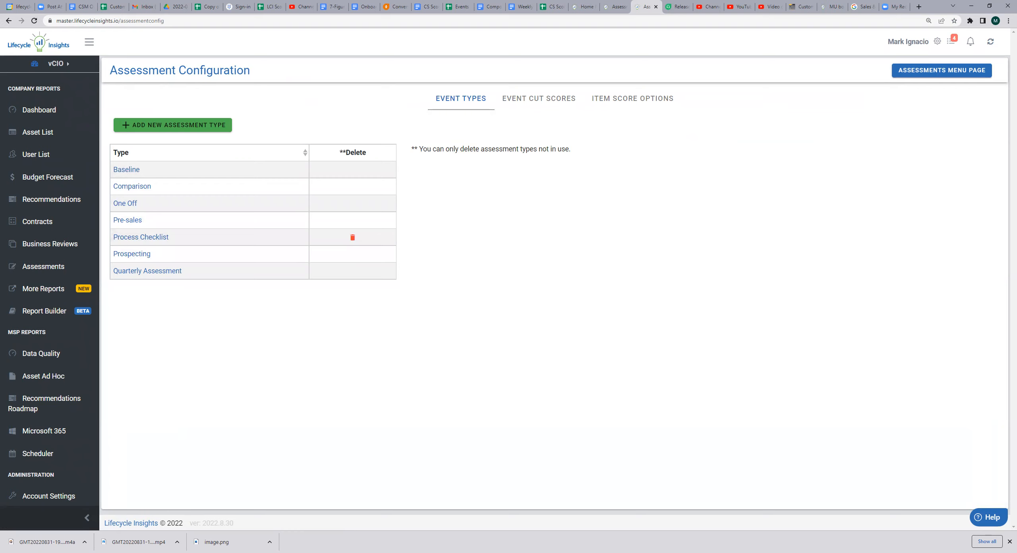
click(538, 109)
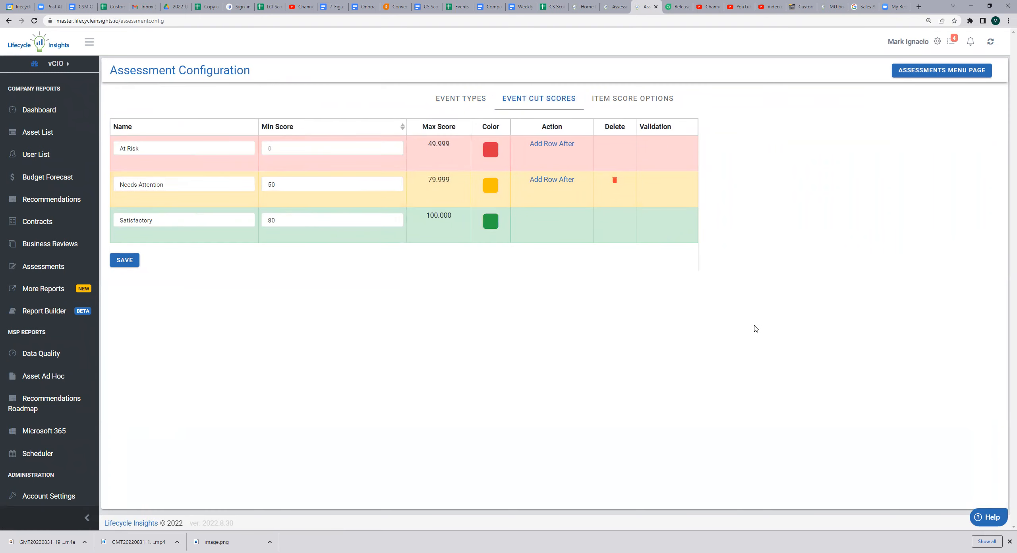
click(640, 106)
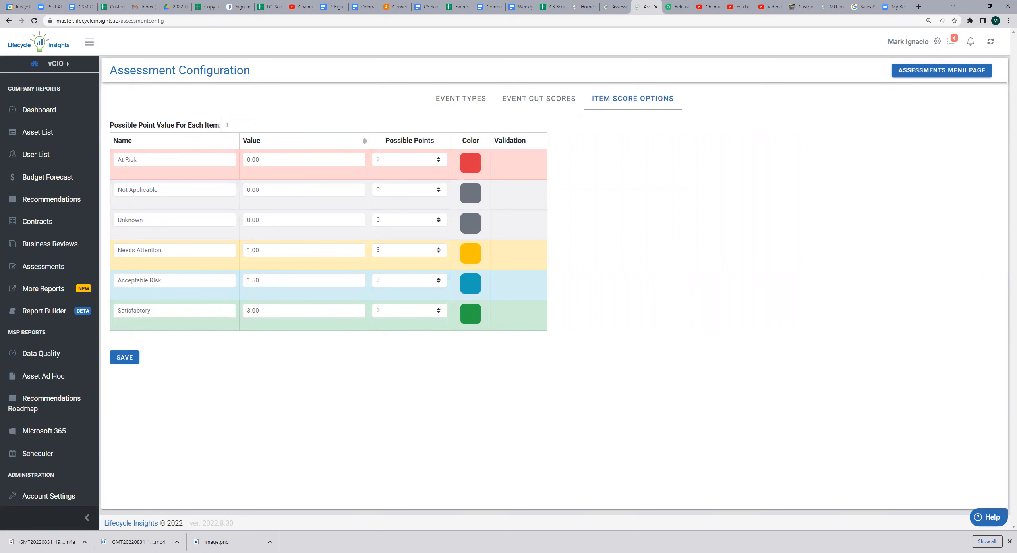
click(40, 265)
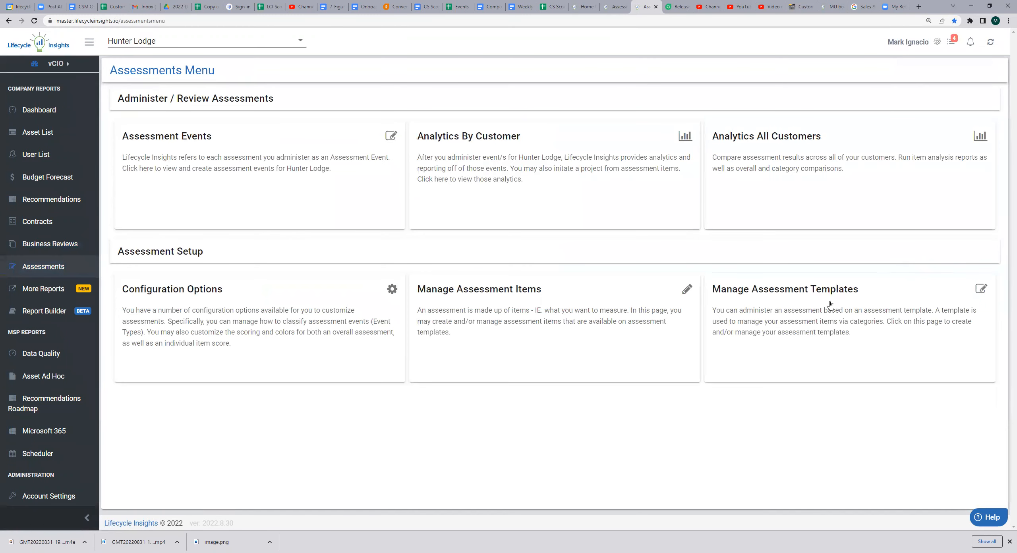
Open the Mark Test Assessment template from the list of assessment templates
click(830, 305)
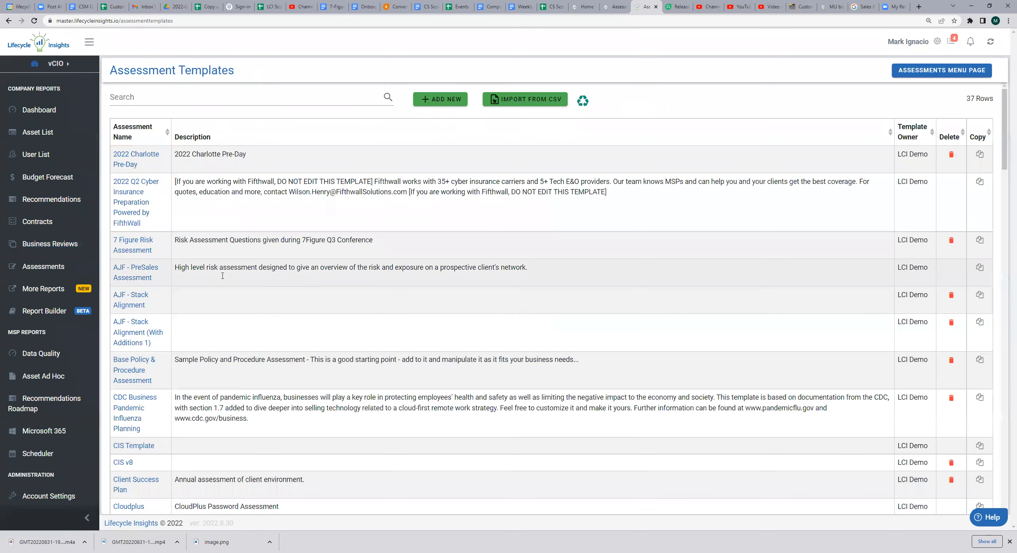
scroll(222, 276, down, 10)
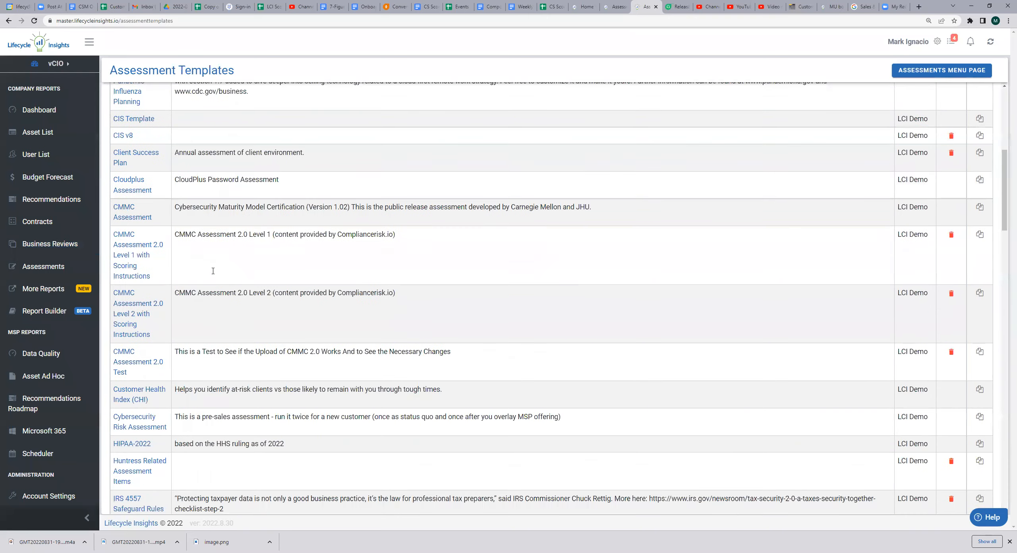
scroll(213, 271, down, 3)
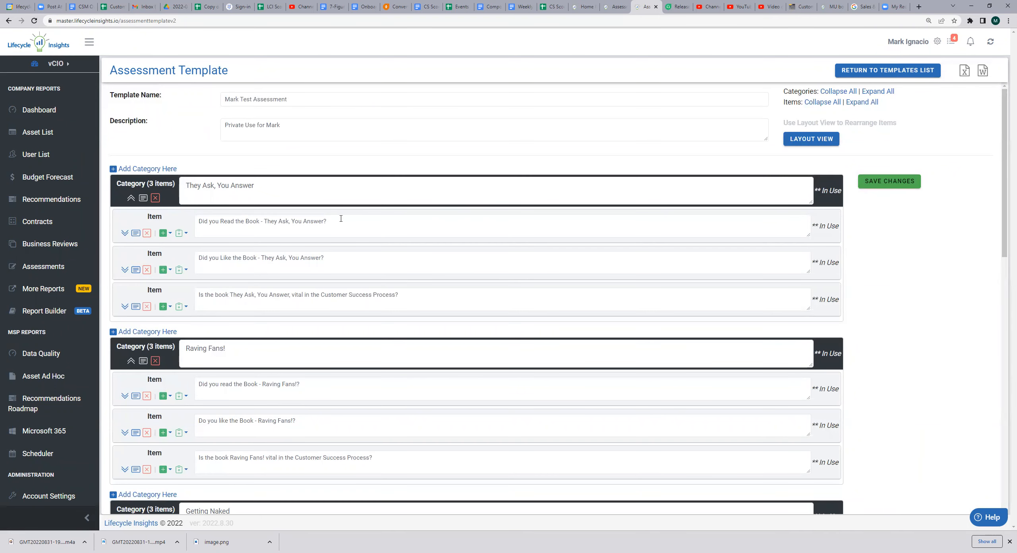
Set the weight of the Literally category in the template to 2.00
scroll(341, 218, down, 6)
scroll(341, 218, down, 1)
scroll(341, 222, down, 4)
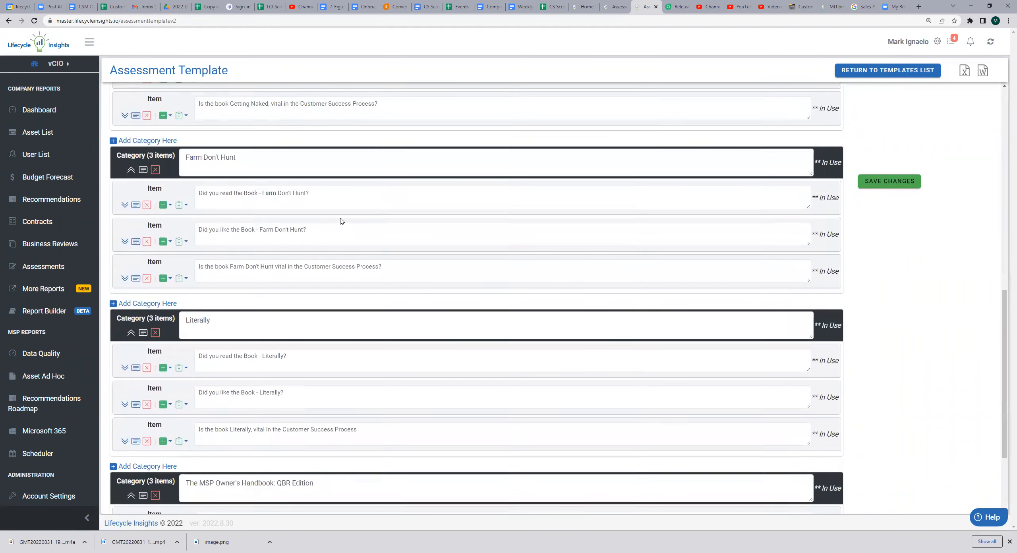
scroll(342, 223, down, 1)
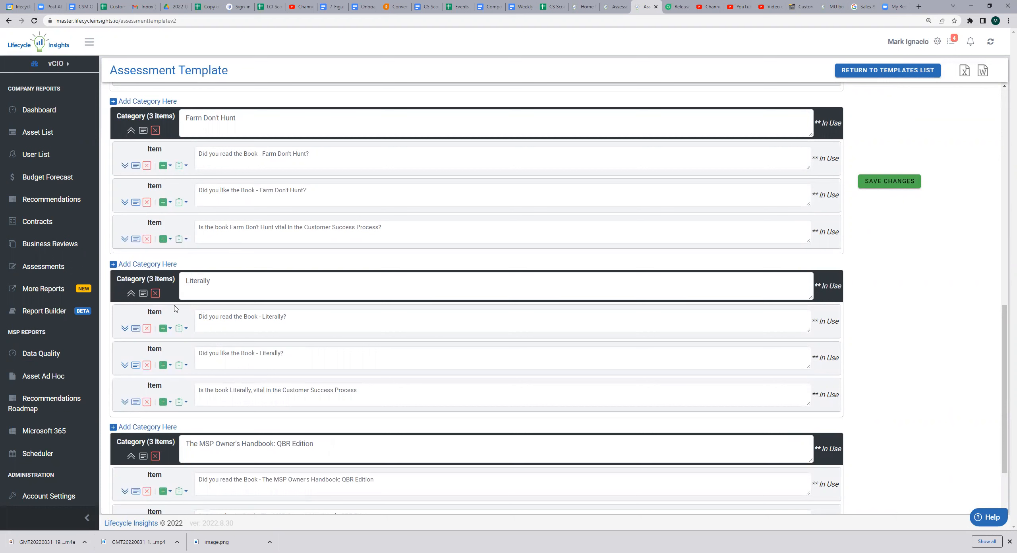
click(144, 294)
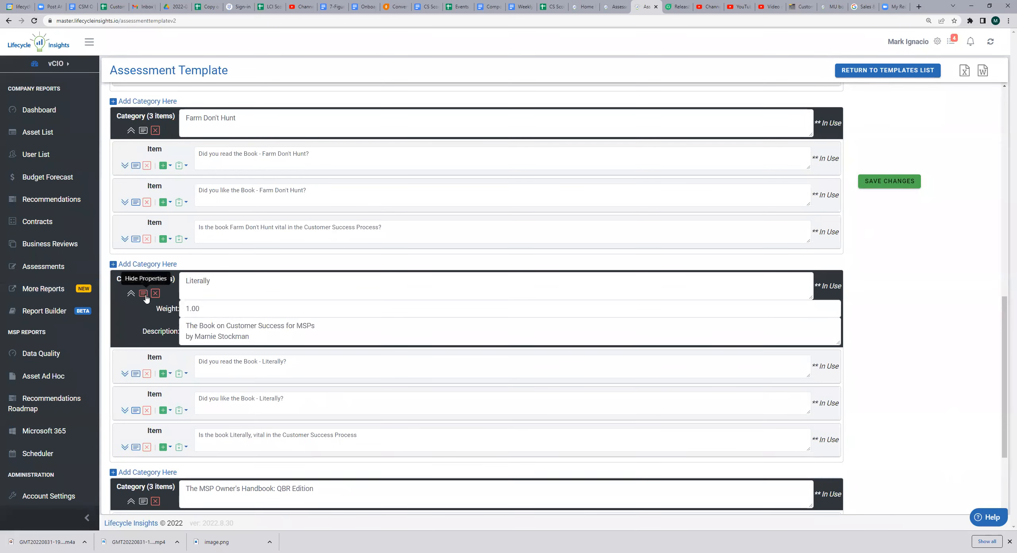
click(206, 303)
double_click(206, 303)
text(2.00)
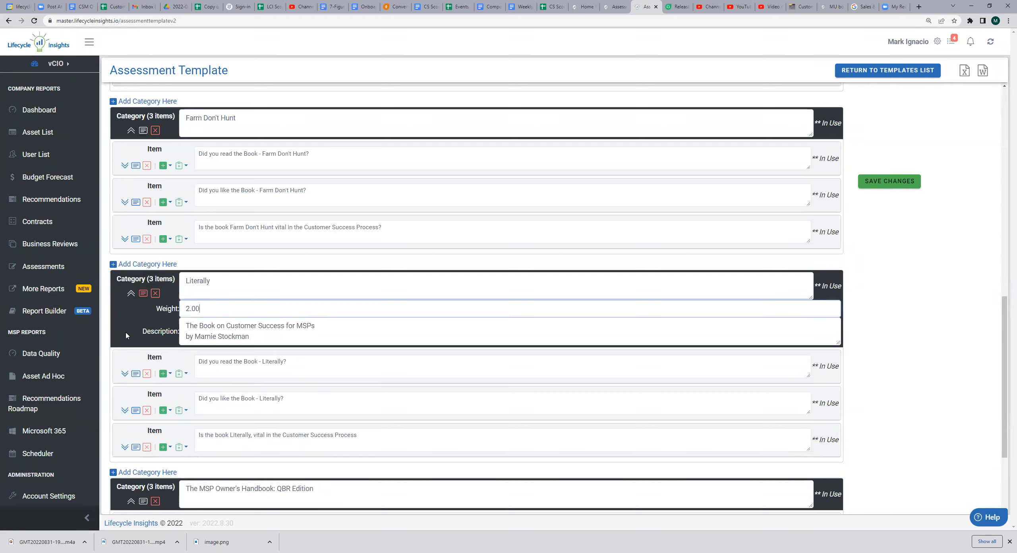
Set the weight of the Literally items about having read the book and liking the book to 2.00 each
click(136, 375)
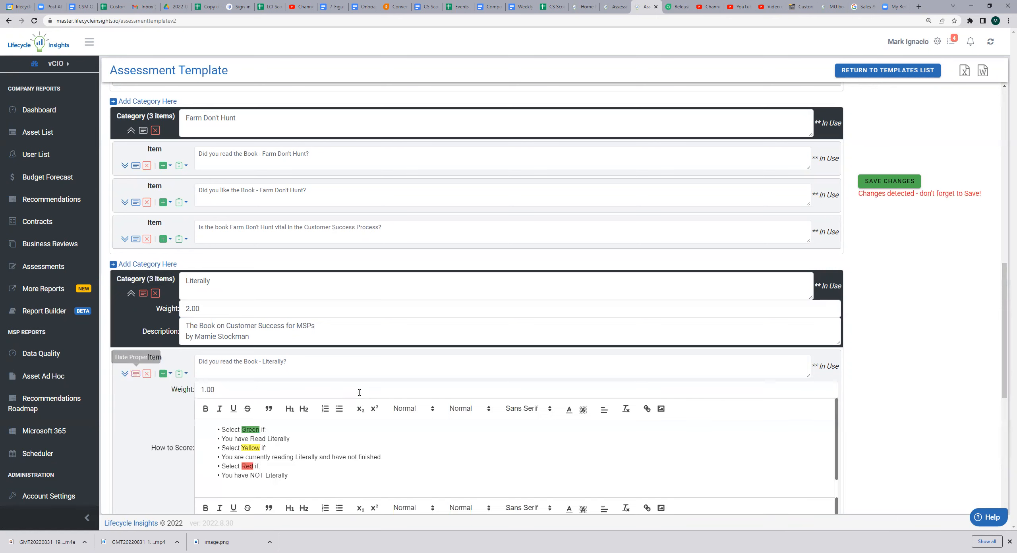
double_click(311, 390)
text(2.00)
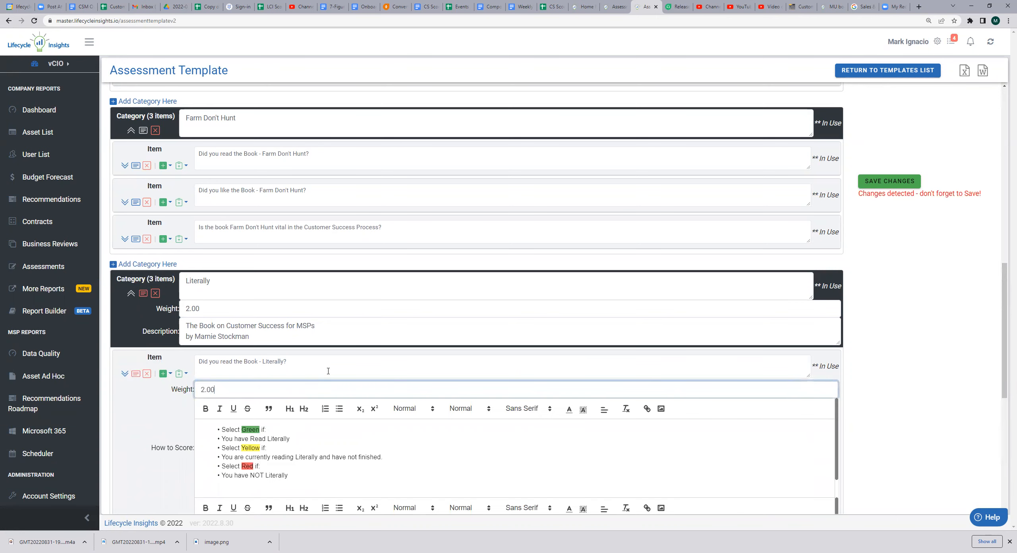
scroll(201, 372, down, 5)
scroll(201, 373, down, 2)
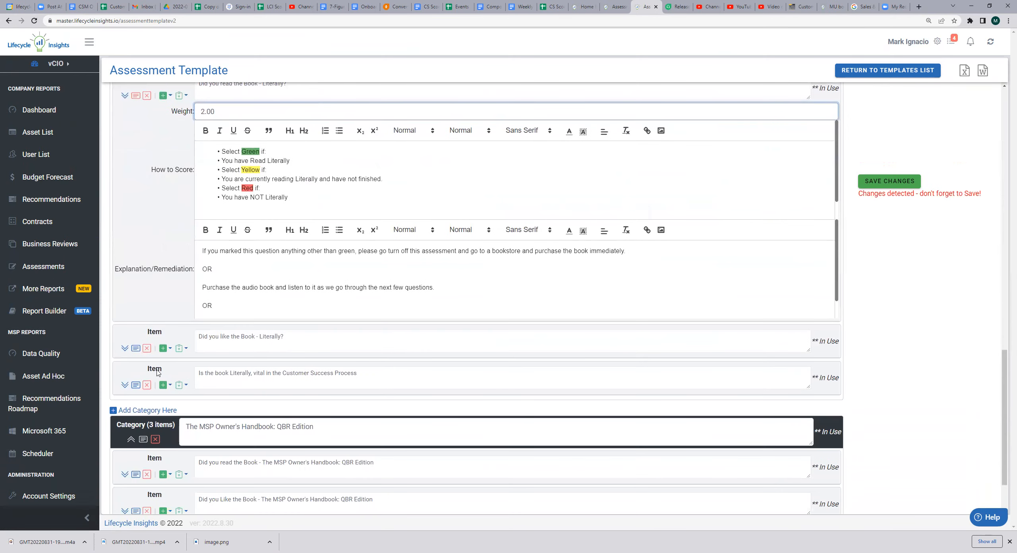
click(136, 349)
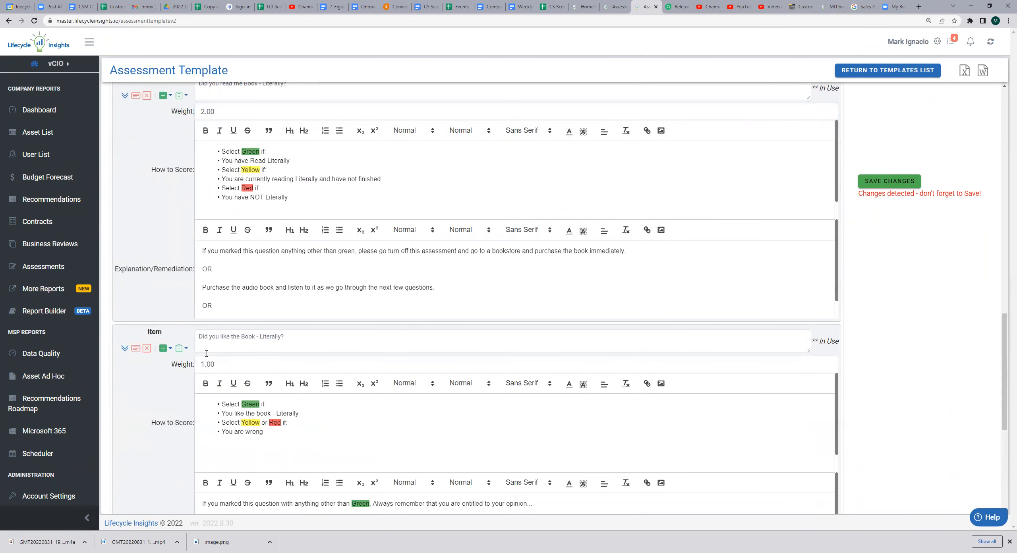
double_click(235, 364)
text(2.00)
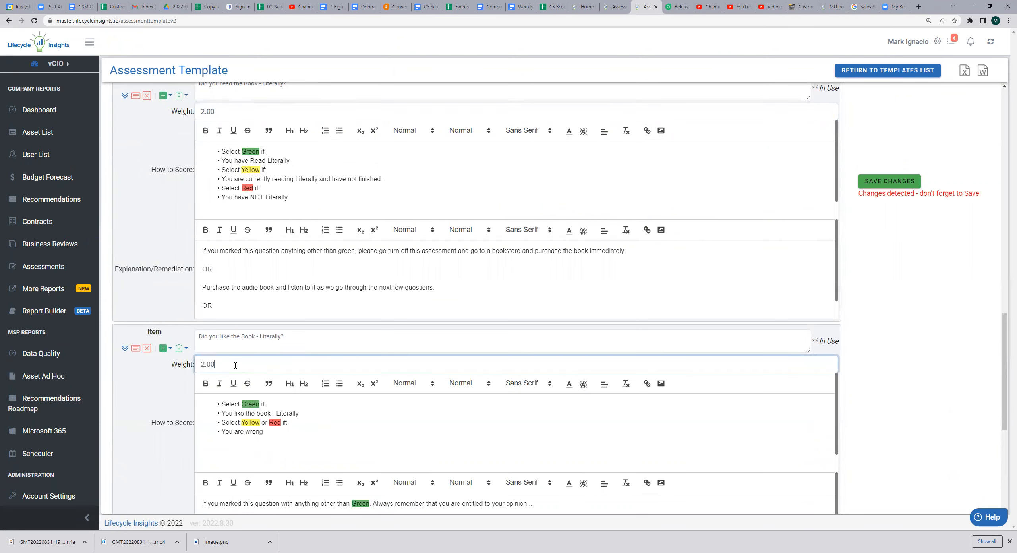
Set the weight of the item about Literally being vital in the Customer Success Process to 2.00, and save the template
scroll(143, 345, down, 5)
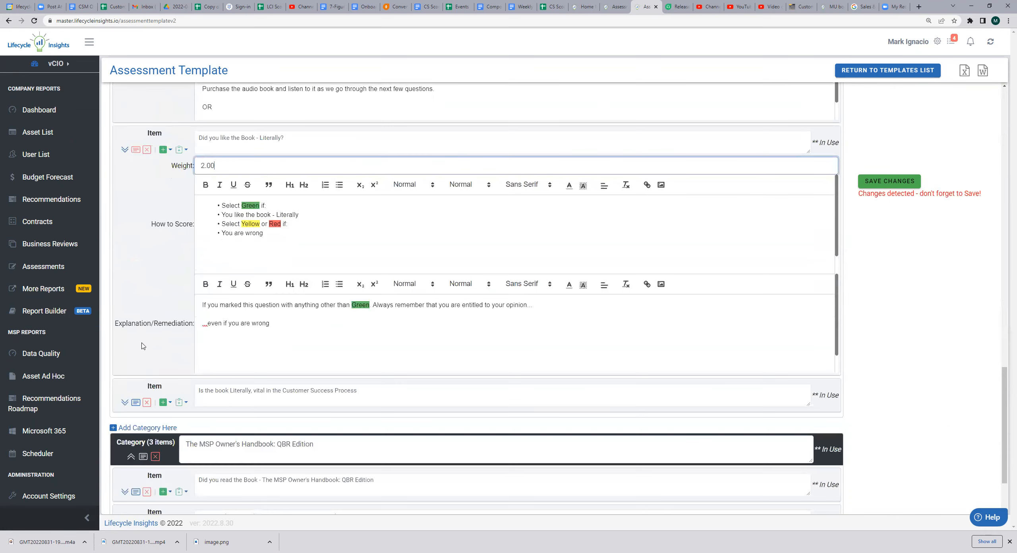
click(136, 402)
double_click(239, 420)
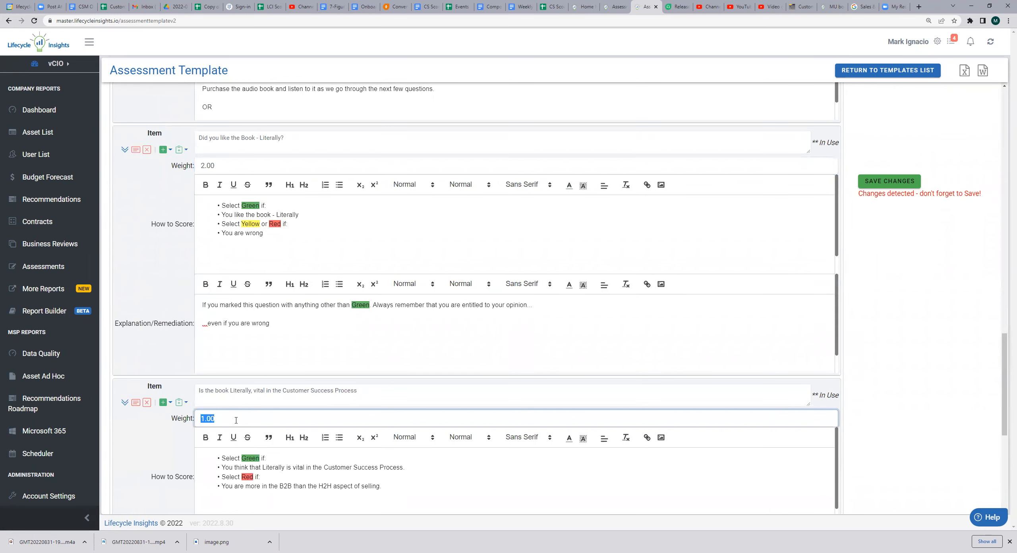
text(2.00)
click(887, 182)
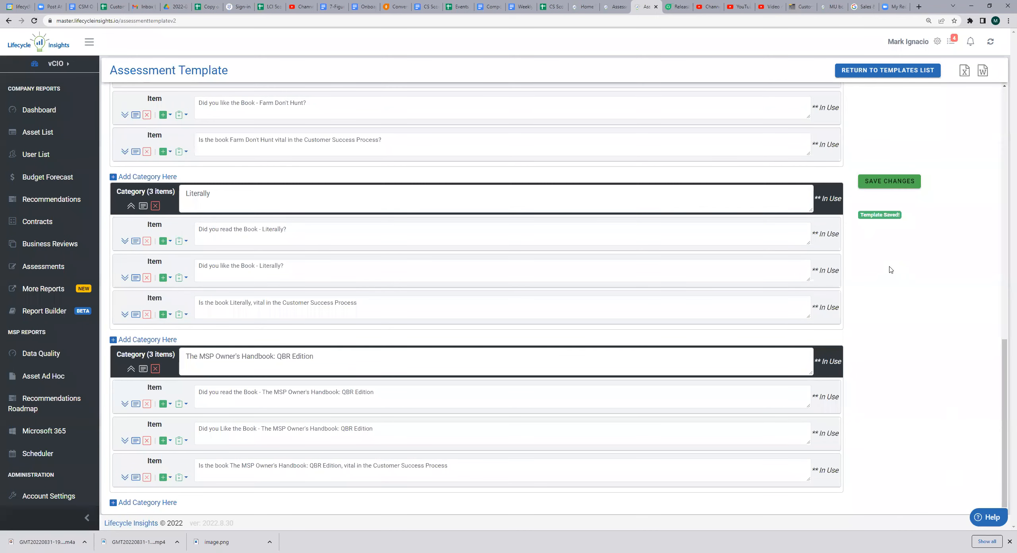
Add a Comparison assessment event for Hunter Lodge based on the Mark Test Assessment template
scroll(889, 269, up, 4)
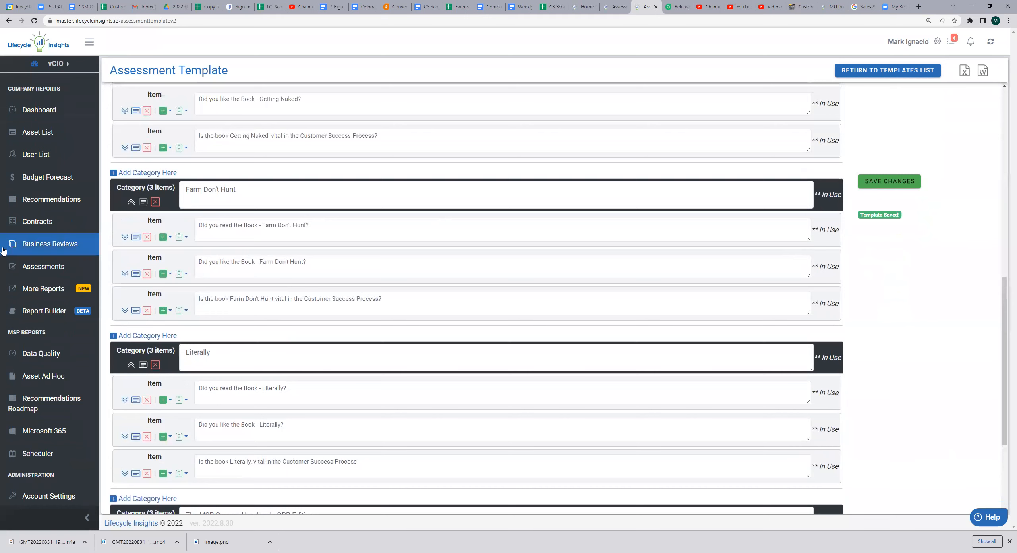
click(63, 265)
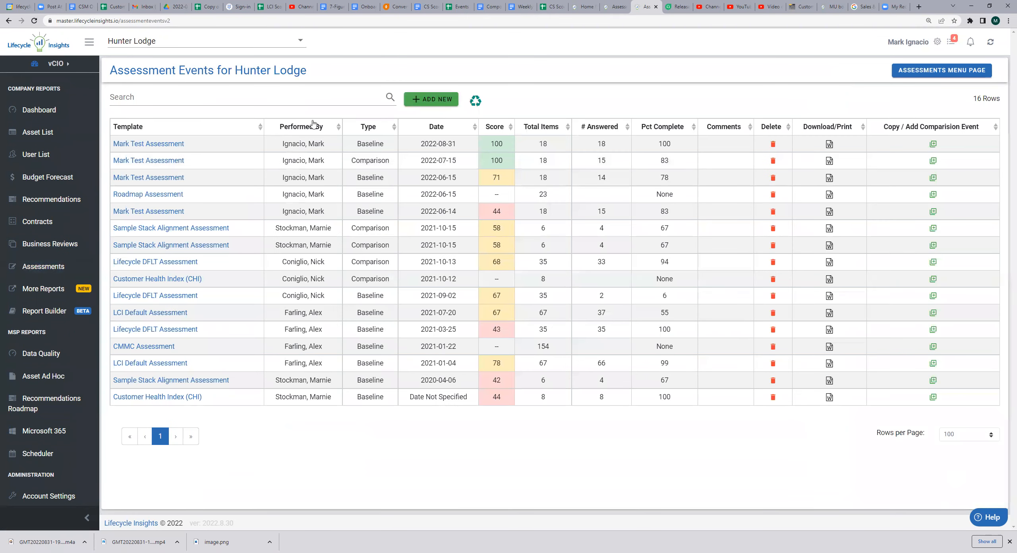
click(443, 103)
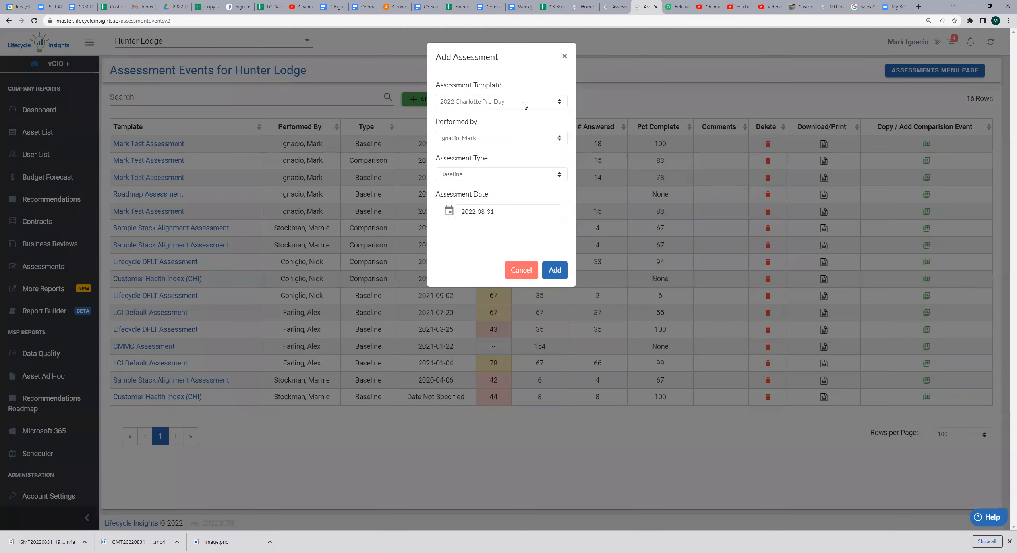
click(524, 106)
scroll(503, 183, down, 5)
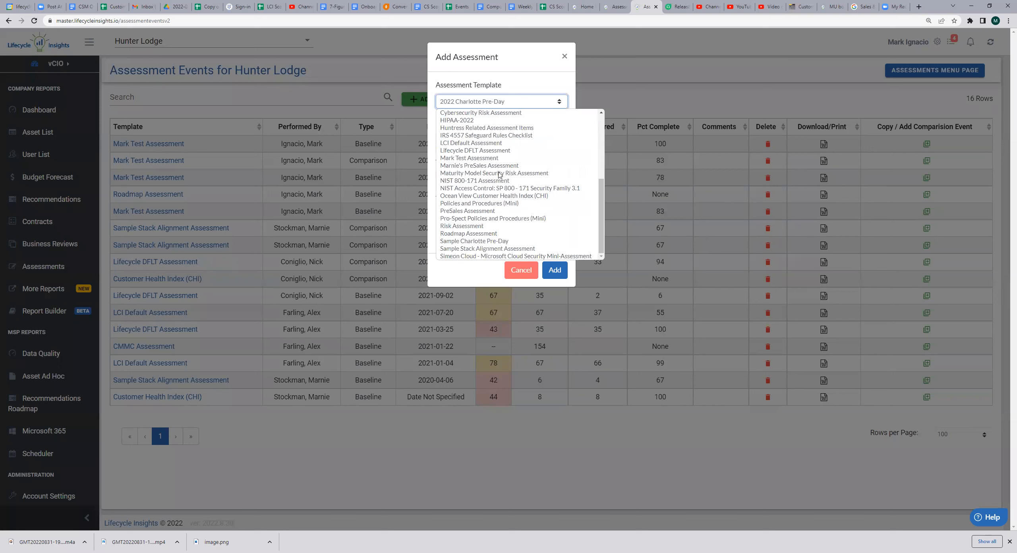
click(495, 159)
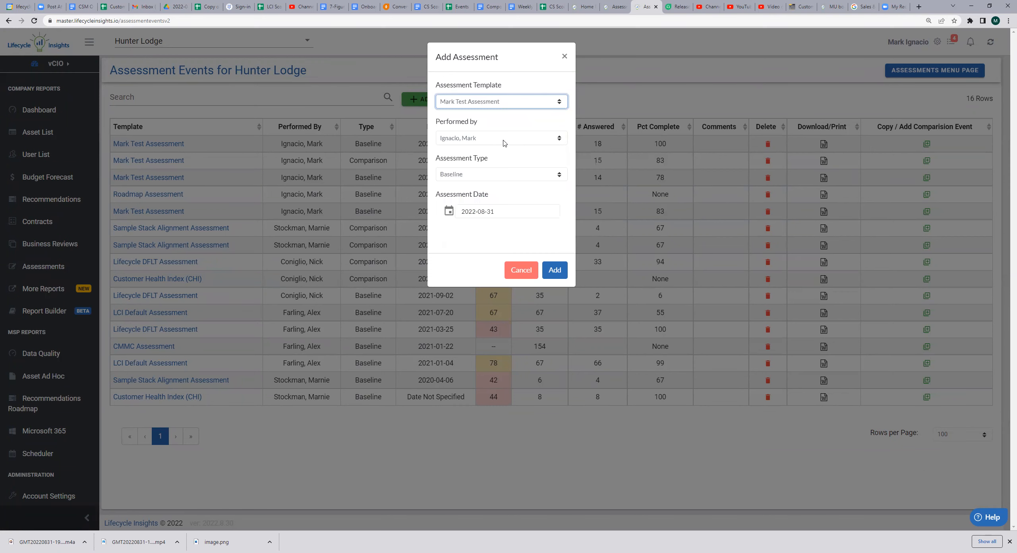
click(508, 179)
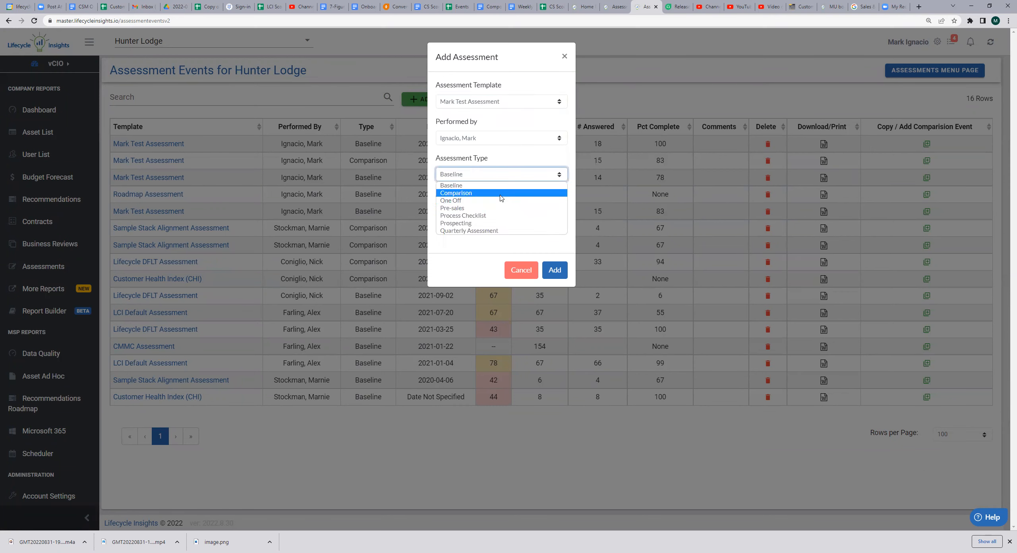
click(502, 195)
click(555, 271)
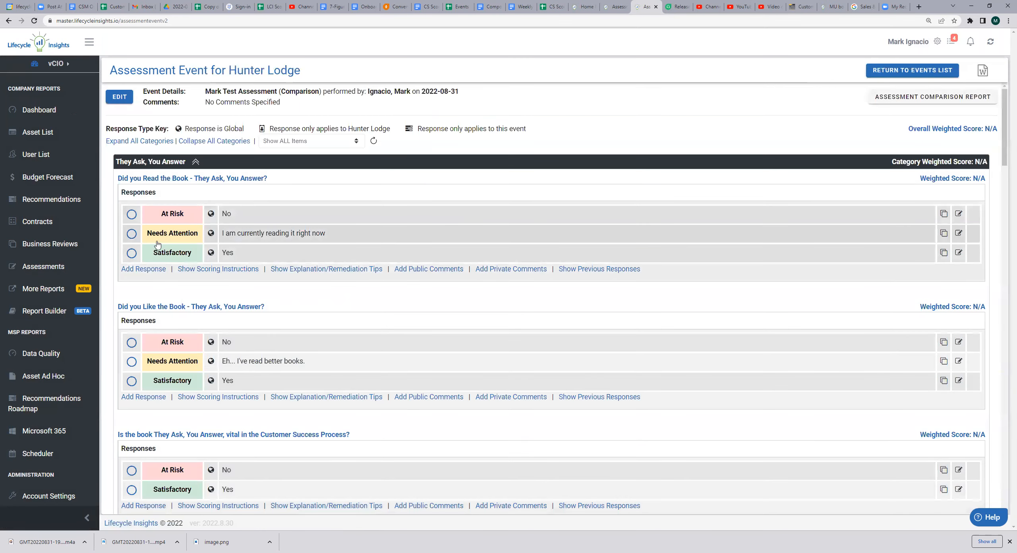
Answer Yes (Satisfactory) to all three questions in the They Ask, You Answer category of the Comparison event
click(133, 252)
scroll(133, 238, down, 4)
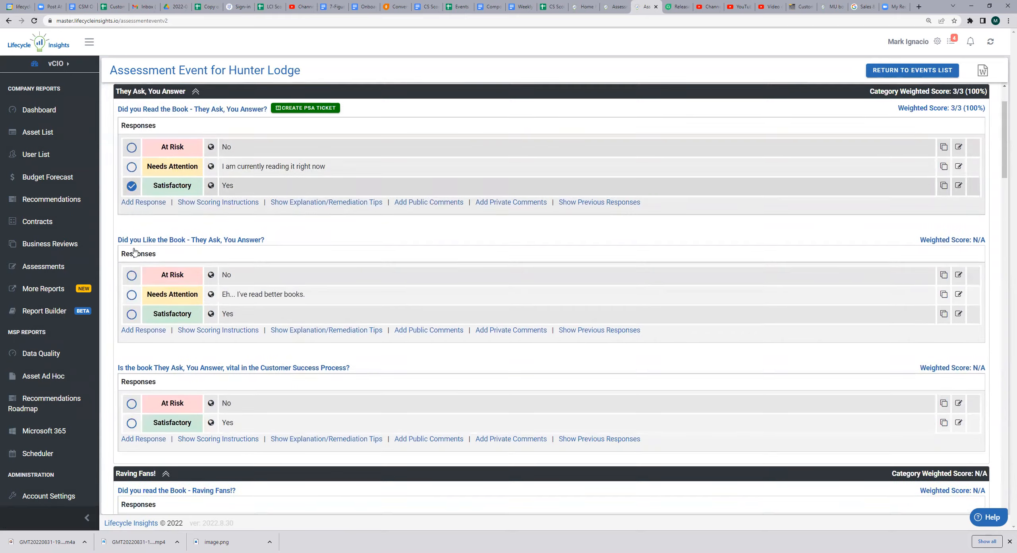
click(133, 228)
scroll(134, 246, down, 2)
scroll(134, 242, down, 1)
click(132, 223)
Answer Yes (Satisfactory) to all three questions in the Raving Fans! category of the Comparison event
scroll(132, 254, down, 2)
click(131, 283)
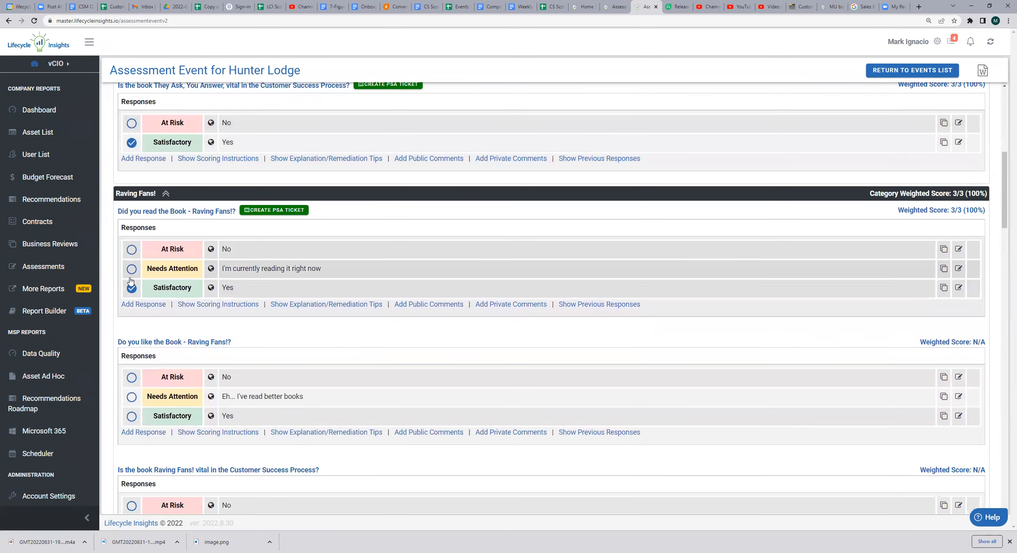
scroll(131, 288, down, 3)
click(133, 296)
scroll(133, 295, down, 1)
scroll(133, 296, down, 1)
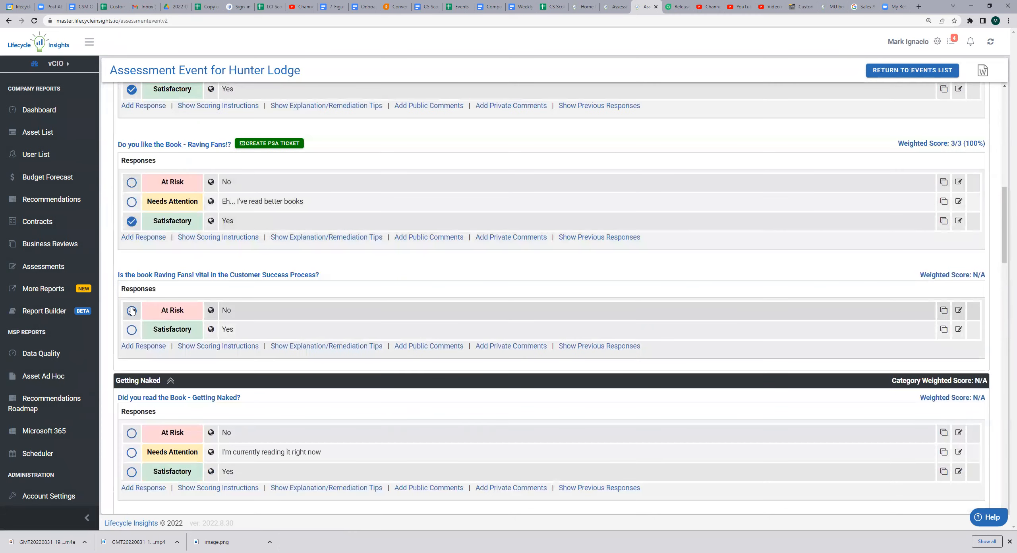
click(128, 336)
Answer Yes (Satisfactory) to all three questions in the Getting Naked category of the Comparison event
scroll(128, 336, down, 3)
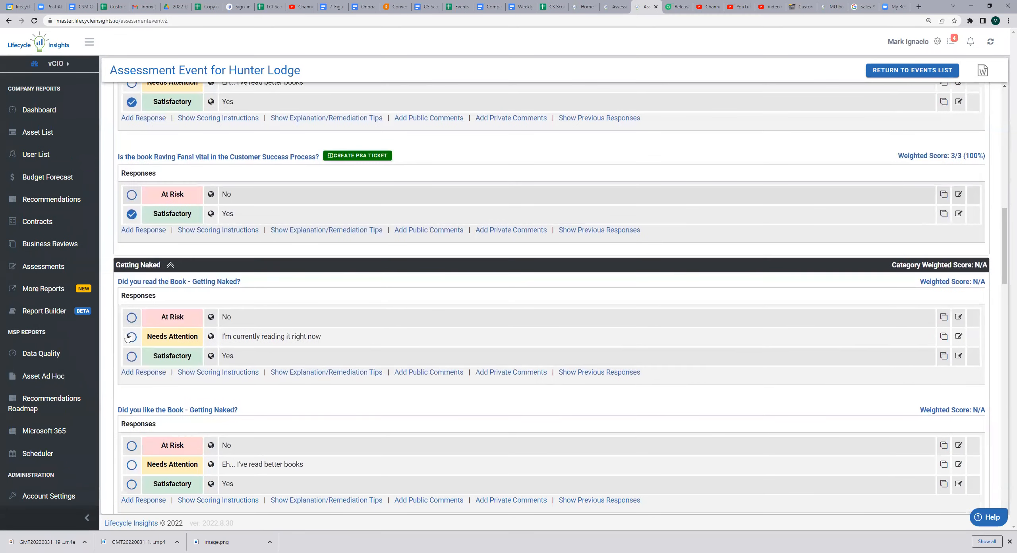
click(132, 358)
scroll(133, 336, down, 4)
click(132, 329)
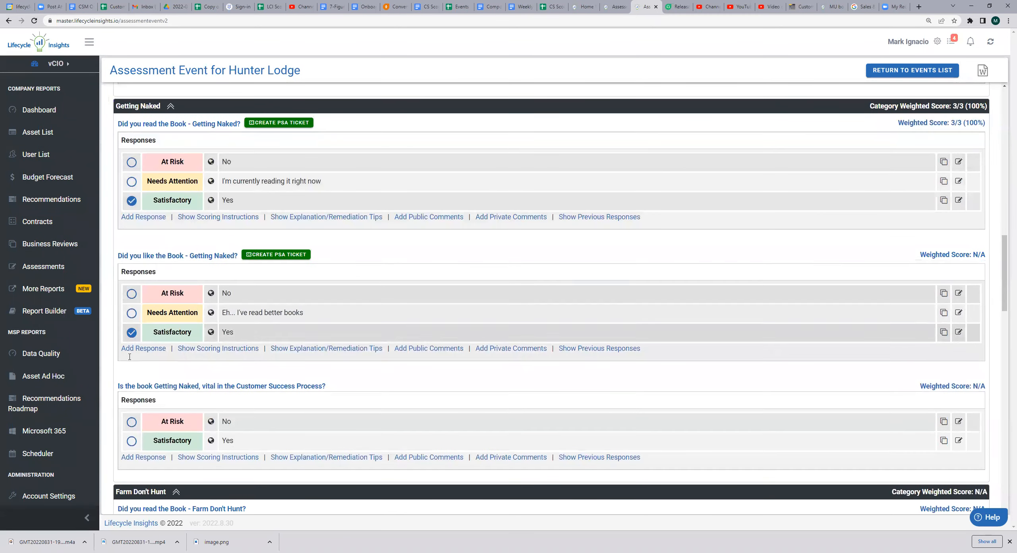
click(132, 439)
Answer Yes (Satisfactory) to all three questions in the Farm Don't Hunt category of the Comparison event
scroll(132, 423, down, 4)
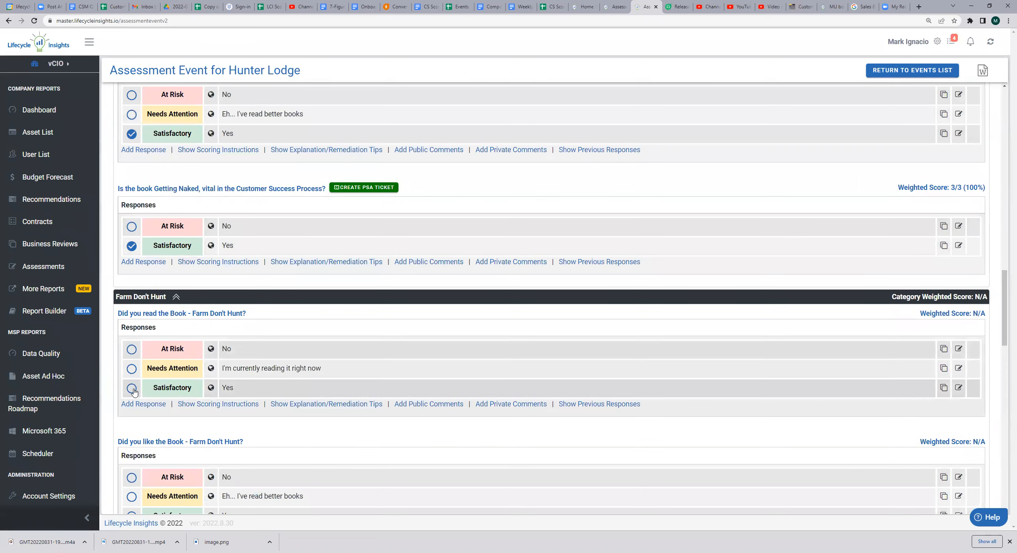
click(132, 388)
scroll(132, 388, down, 4)
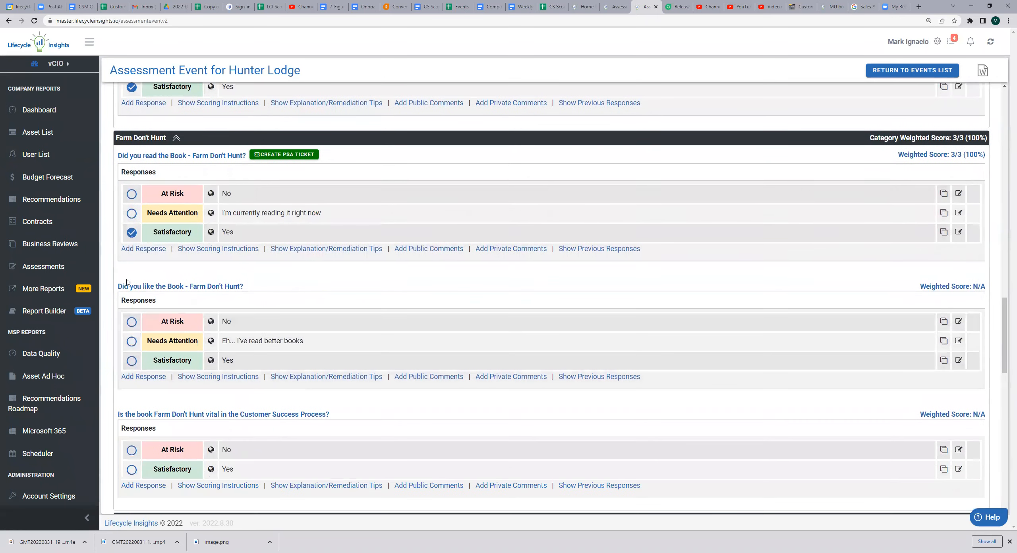
click(132, 360)
click(131, 473)
Answer Yes (Satisfactory) to all three questions in the Literally category of the Comparison event
scroll(135, 445, down, 5)
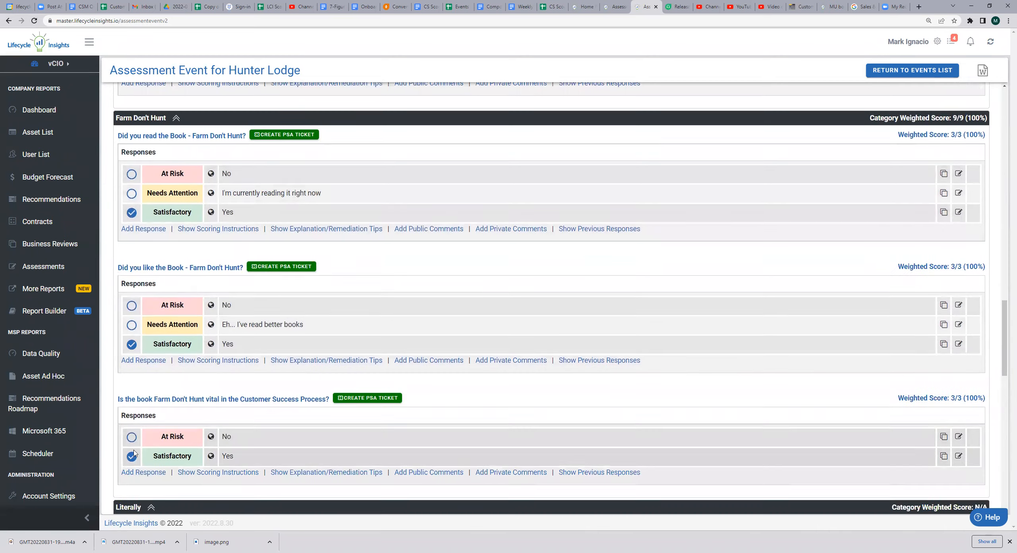
click(131, 420)
scroll(134, 427, down, 3)
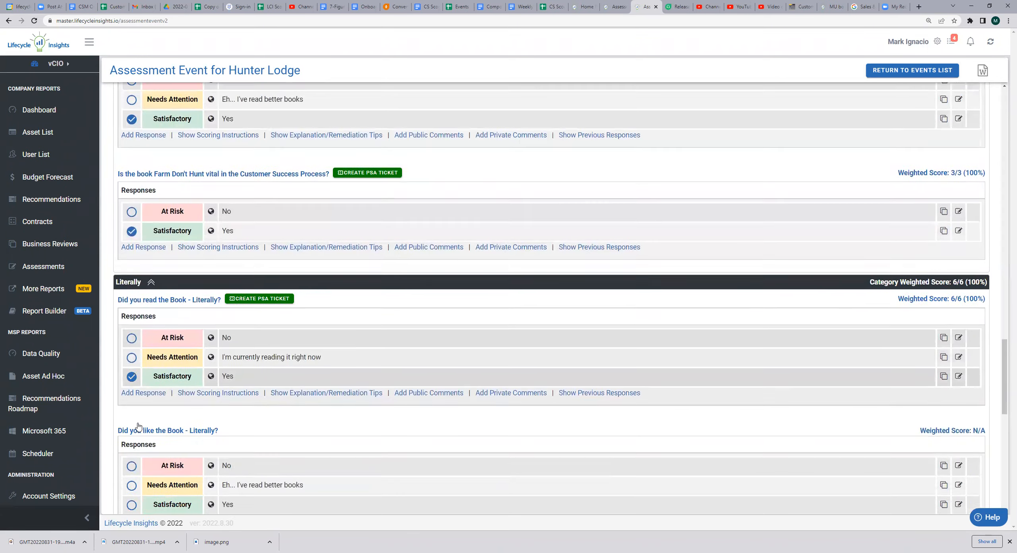
click(132, 432)
scroll(133, 429, down, 3)
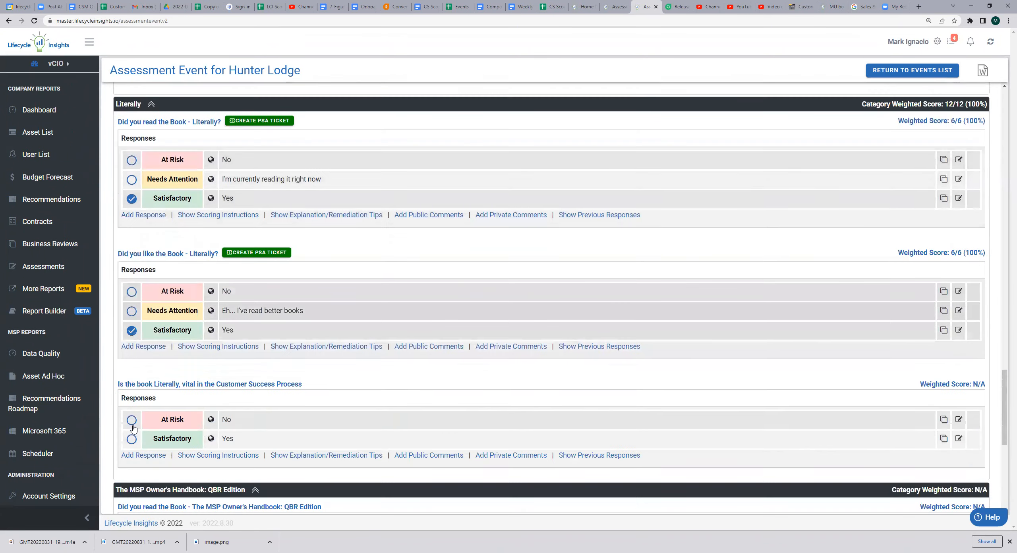
click(132, 424)
Answer Yes (Satisfactory) to all three questions in The MSP Owner's Handbook: QBR Edition category of the Comparison event
scroll(131, 425, down, 6)
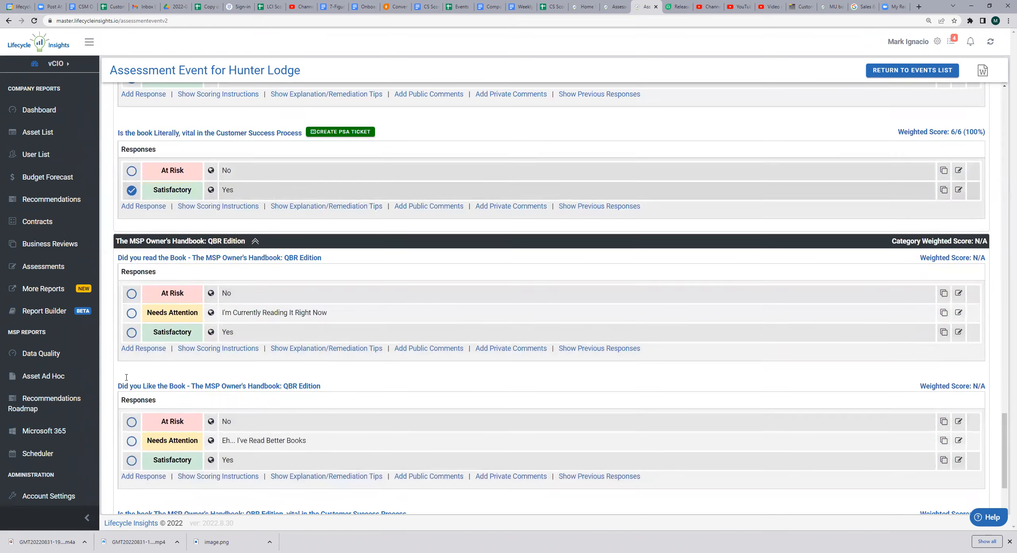
click(131, 333)
click(132, 464)
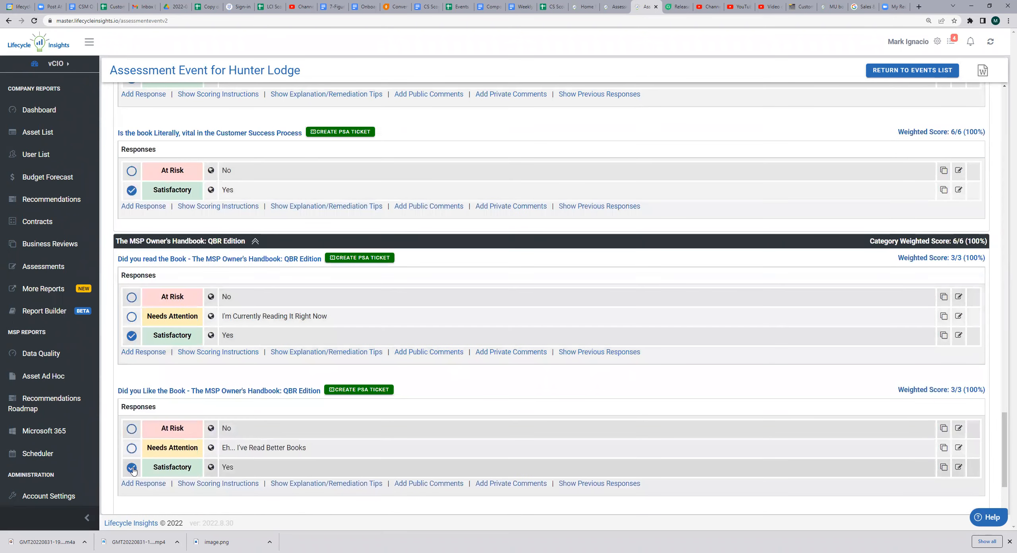
scroll(134, 470, down, 3)
click(132, 461)
Compare the weighted scores of the Literally category and its questions with those of the other book categories
scroll(489, 306, up, 6)
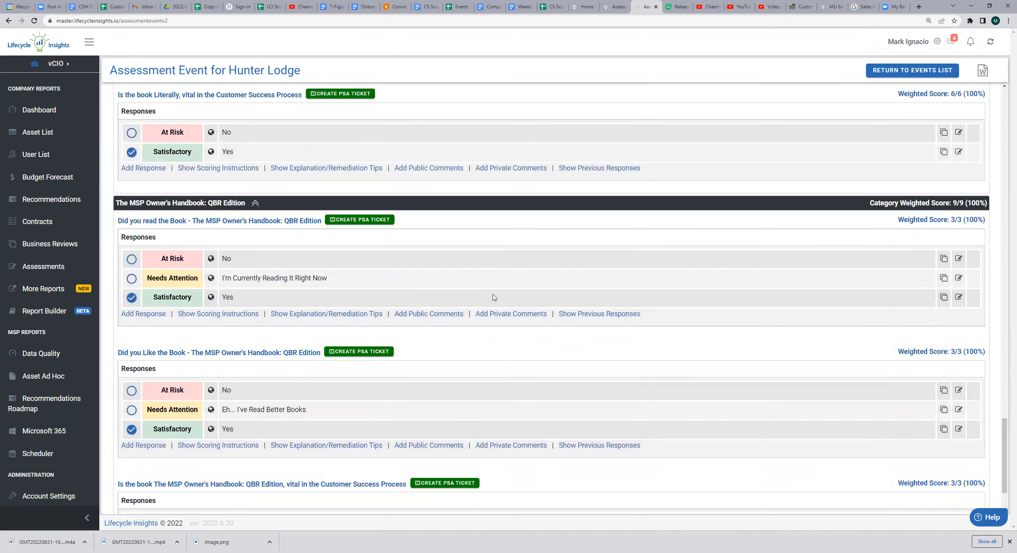
scroll(489, 306, up, 4)
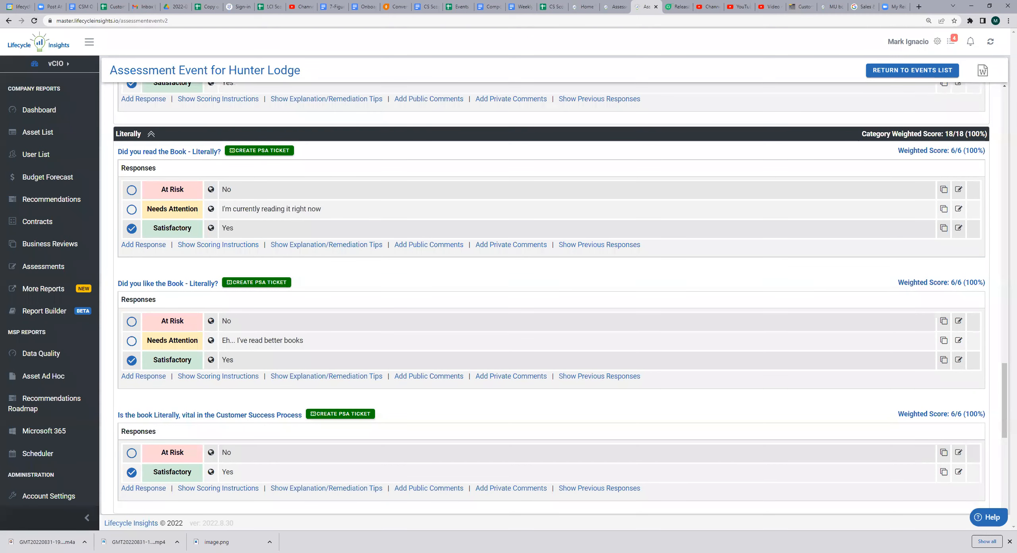
scroll(512, 258, up, 15)
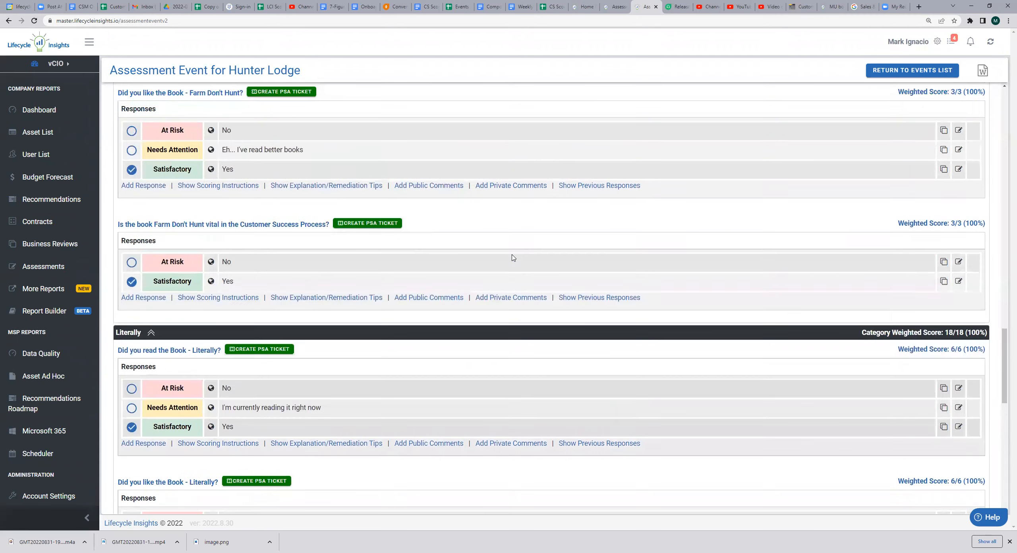
scroll(513, 258, up, 15)
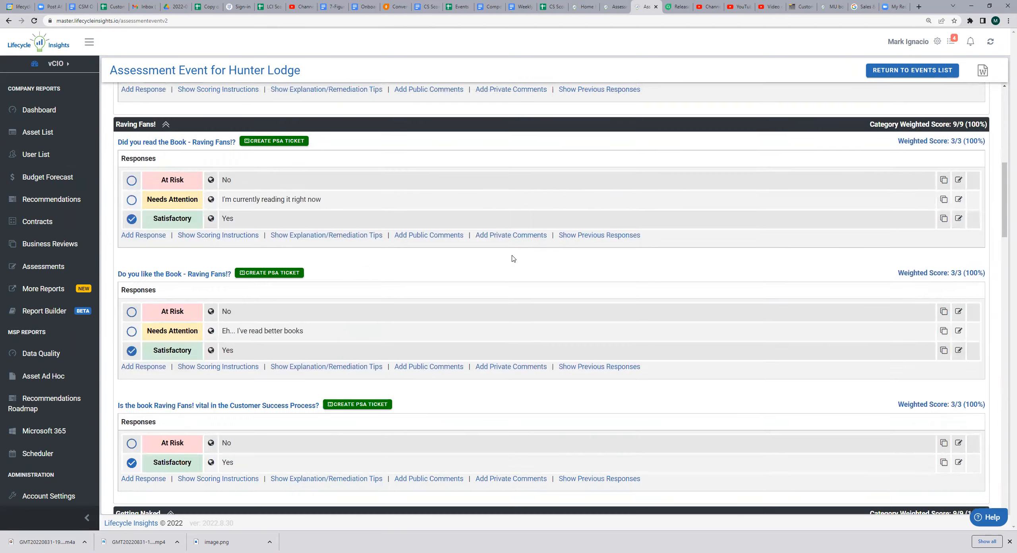